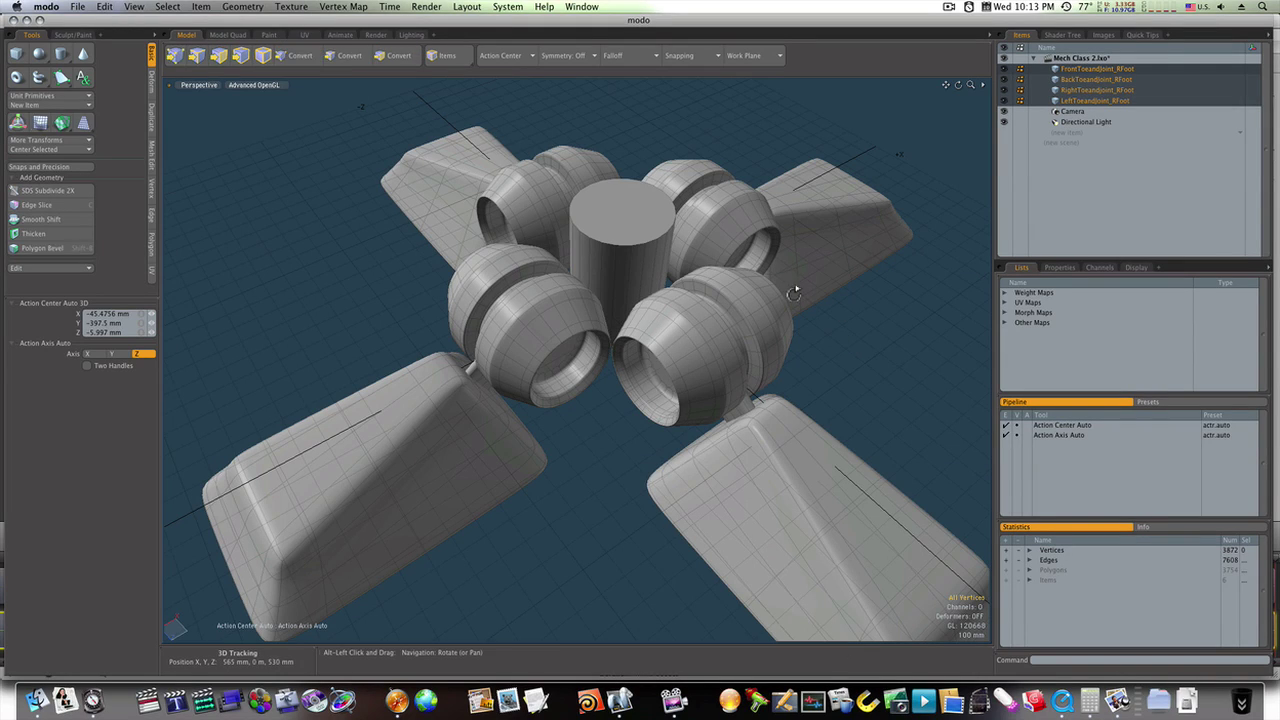
Polygon-bevel the central cylinder's top face outward into a wide flat disc that overhangs the ball joints.
key("3")
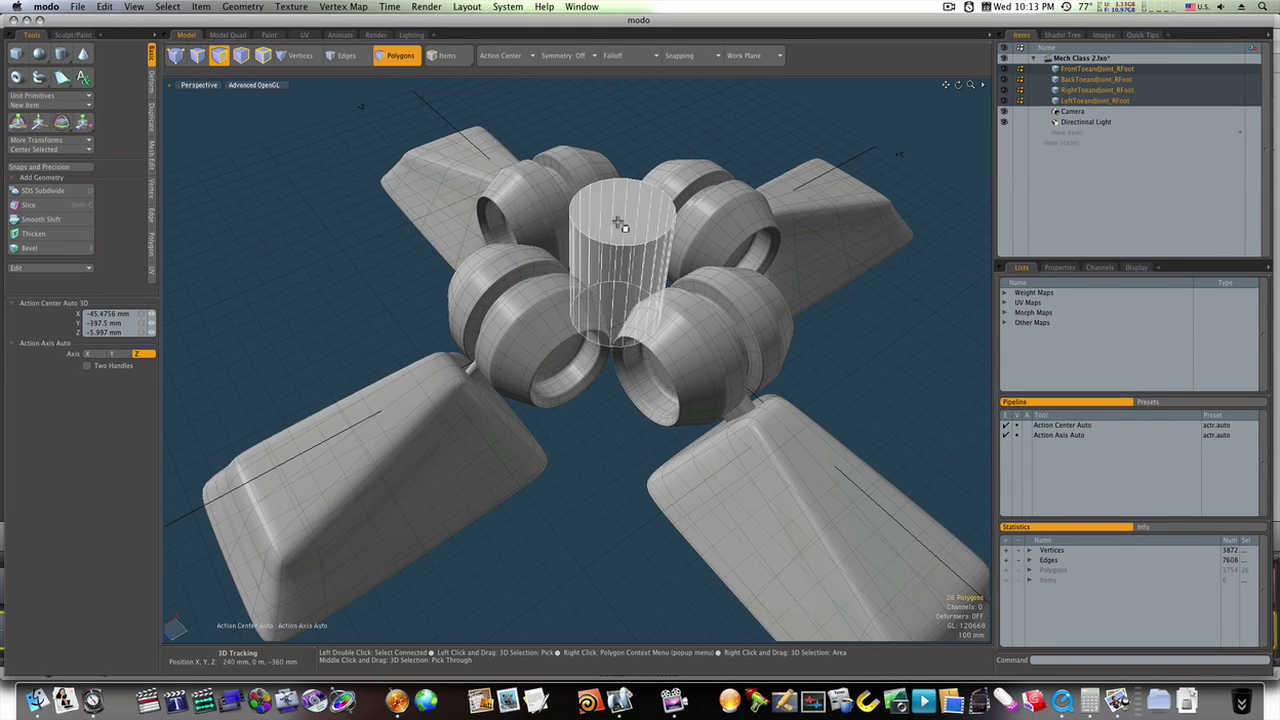
left_click(620, 225)
key("b")
left_click(620, 225)
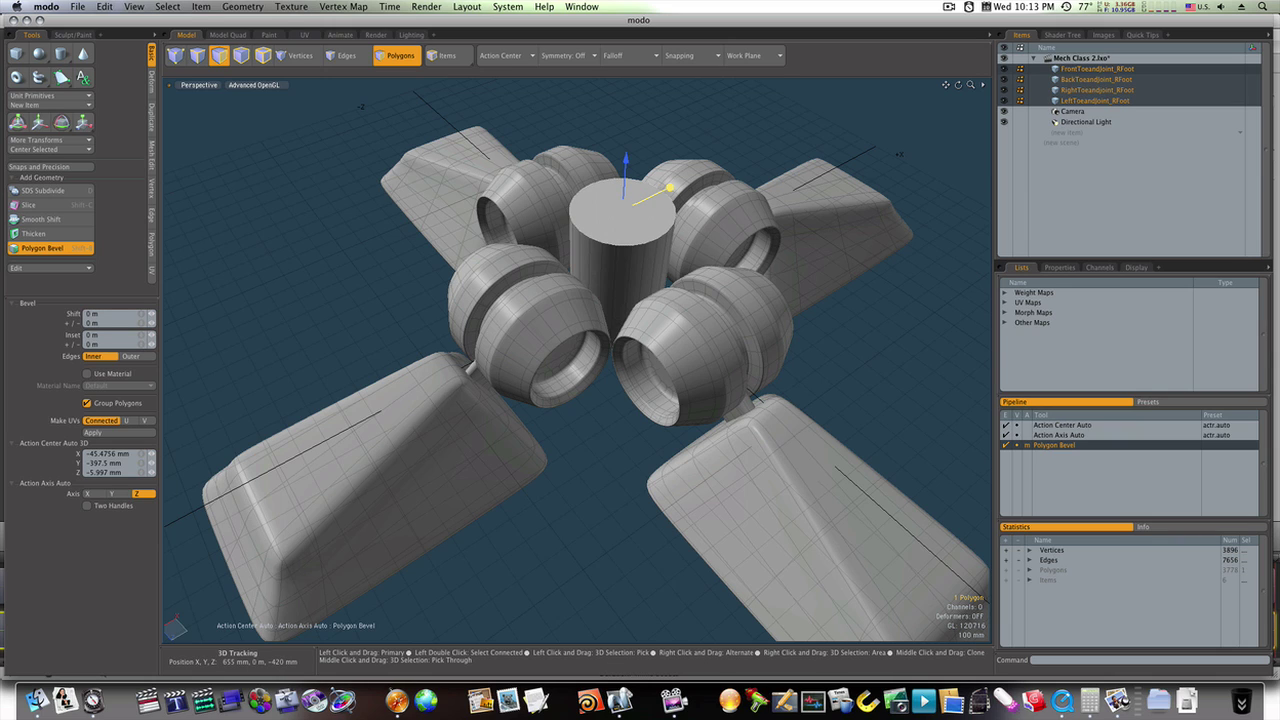
left_click_drag(667, 187, 686, 180)
Add another bevel to the widened top face, raising it 160 mm to form a thick disc.
left_click(863, 189, "shift")
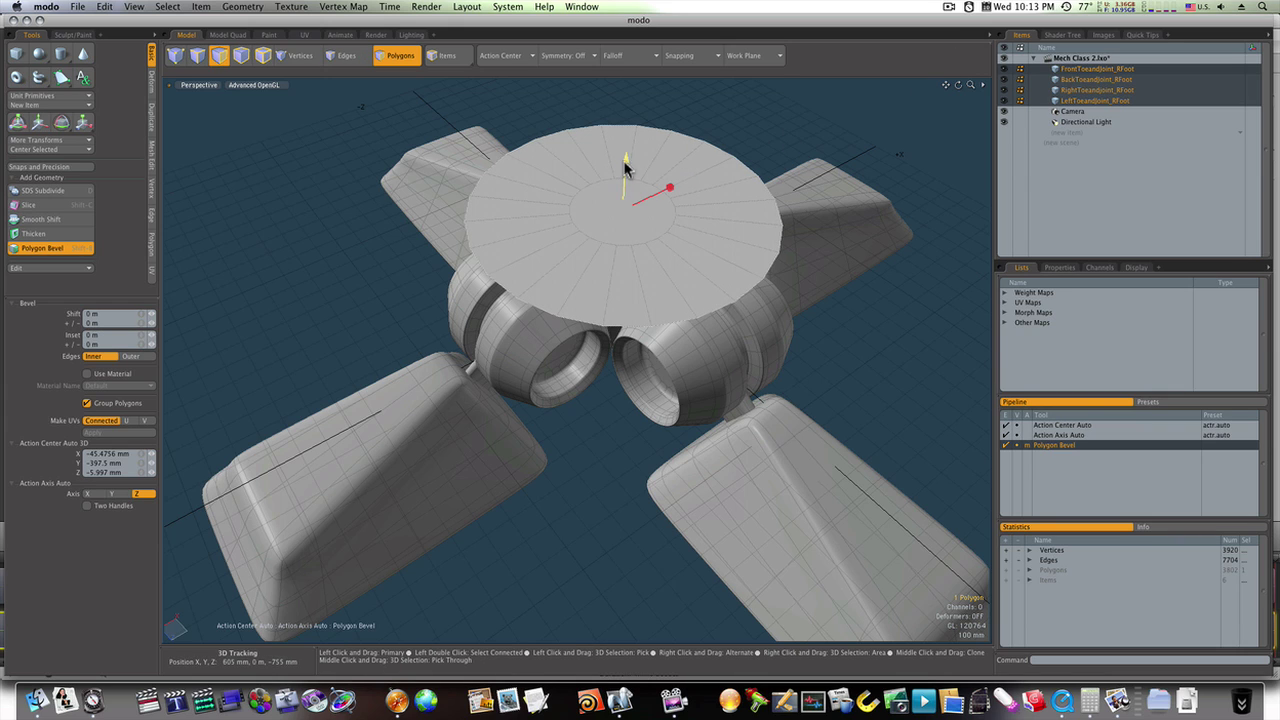
mouse_move(624, 167)
left_mouse_down()
mouse_move(634, 126)
mouse_move(642, 228)
mouse_move(640, 166)
left_mouse_up()
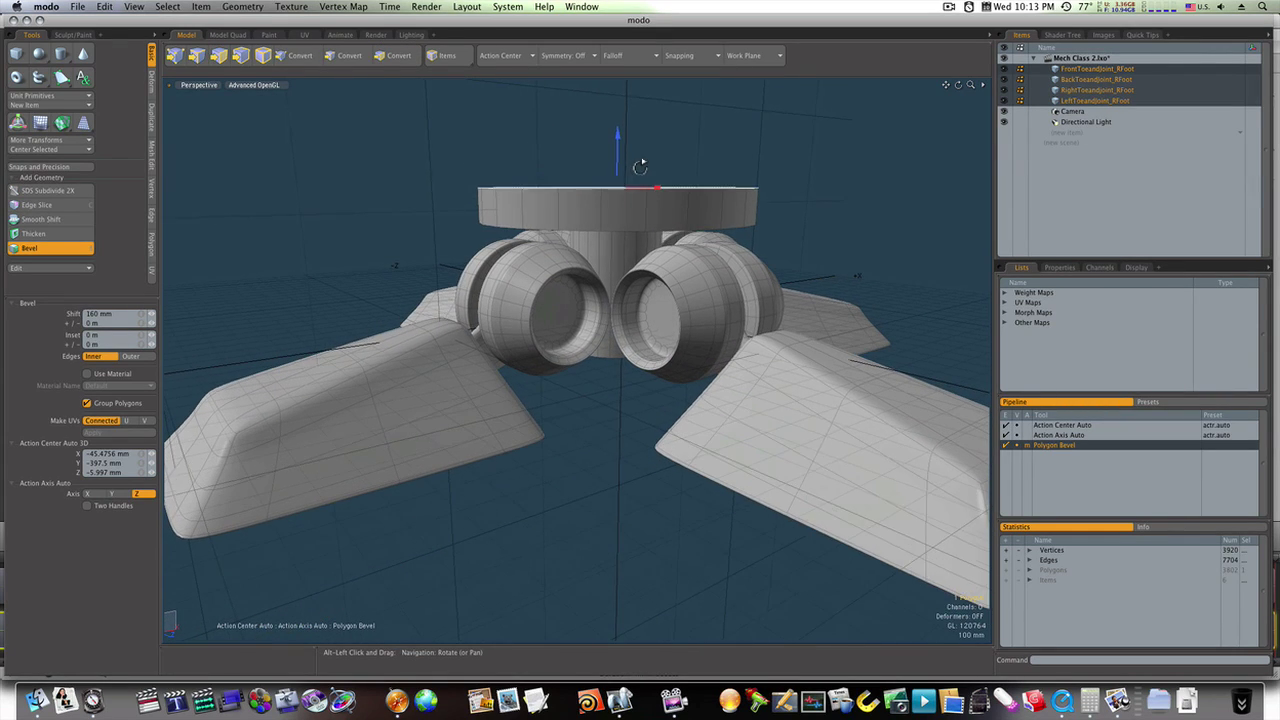
key("space")
Bevel the central cylinder's bottom face with a 50 mm shift and a 50 mm inset.
mouse_move(603, 360)
left_mouse_down("alt")
mouse_move(586, 374)
mouse_move(617, 360)
left_mouse_up("alt")
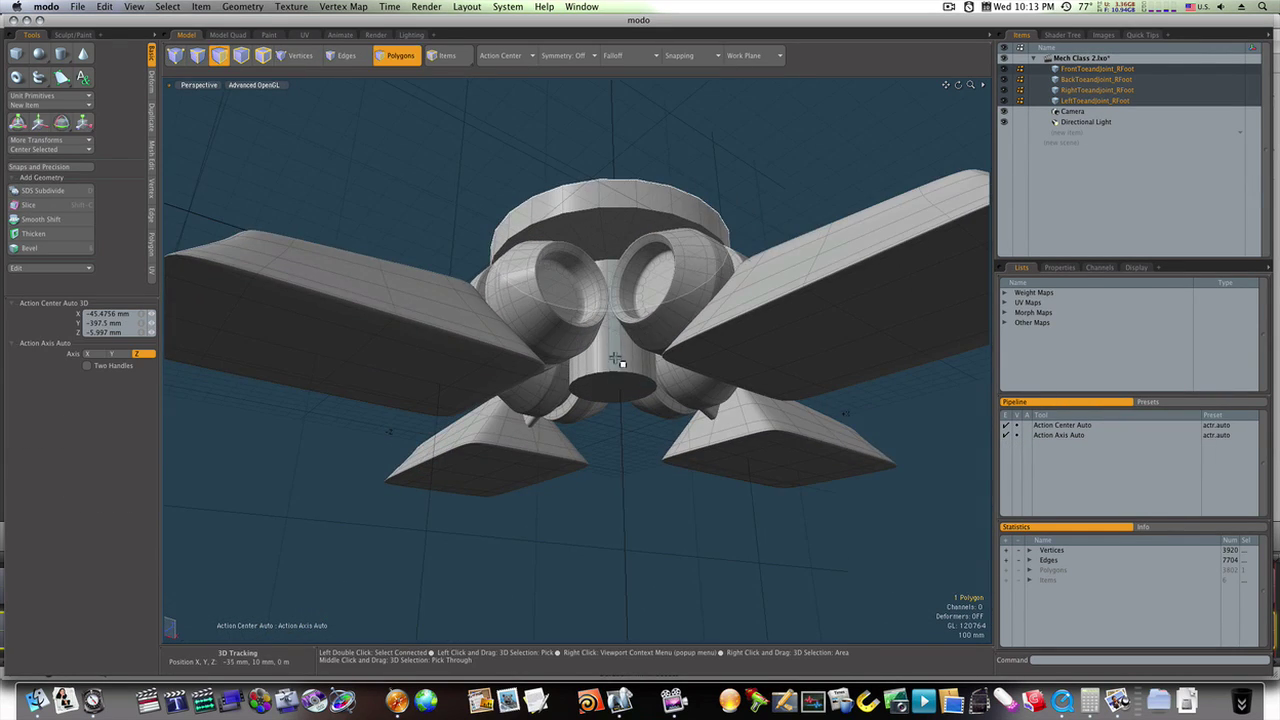
key("b")
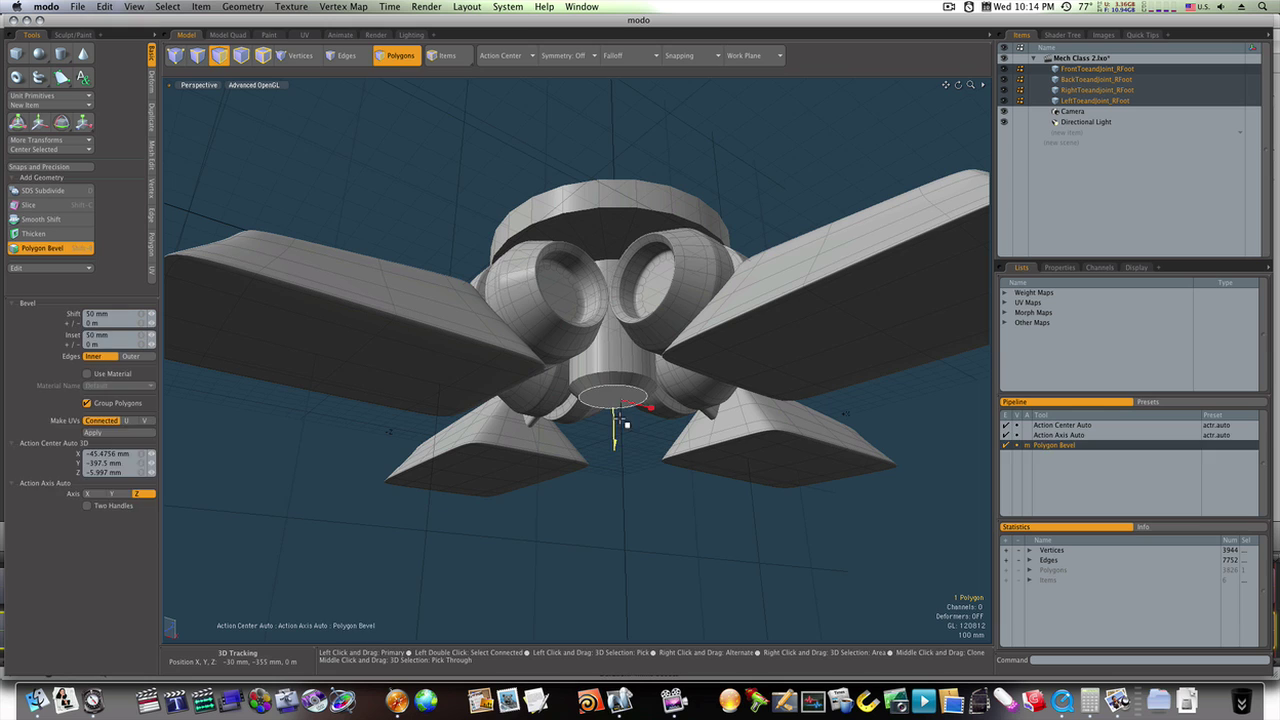
key("space")
Lower the entire connected hub and disc toward the leg joints, finishing with a further 20 mm downward move.
left_click_drag(617, 431, 624, 275, "alt")
key("3")
double_click(616, 198)
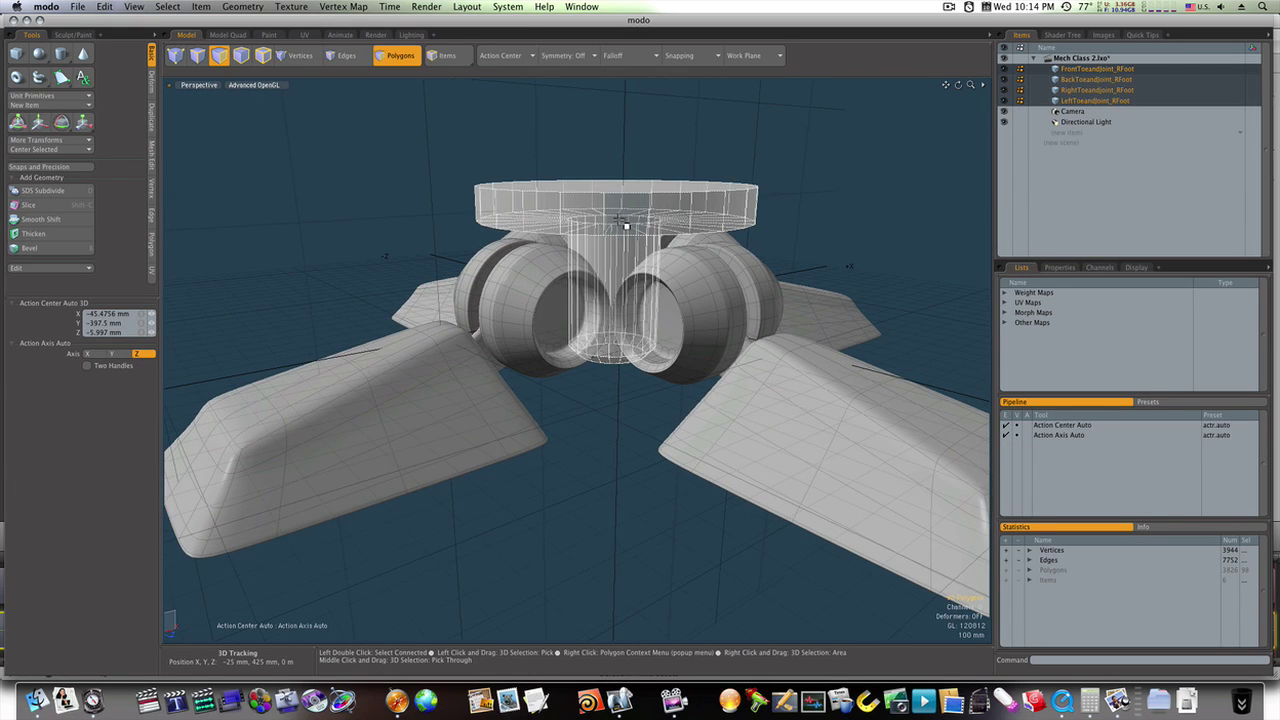
key("w")
mouse_move(616, 216)
left_mouse_down()
mouse_move(616, 228)
mouse_move(609, 180)
mouse_move(617, 198)
left_mouse_up()
key("space")
left_click(611, 154)
double_click(613, 200)
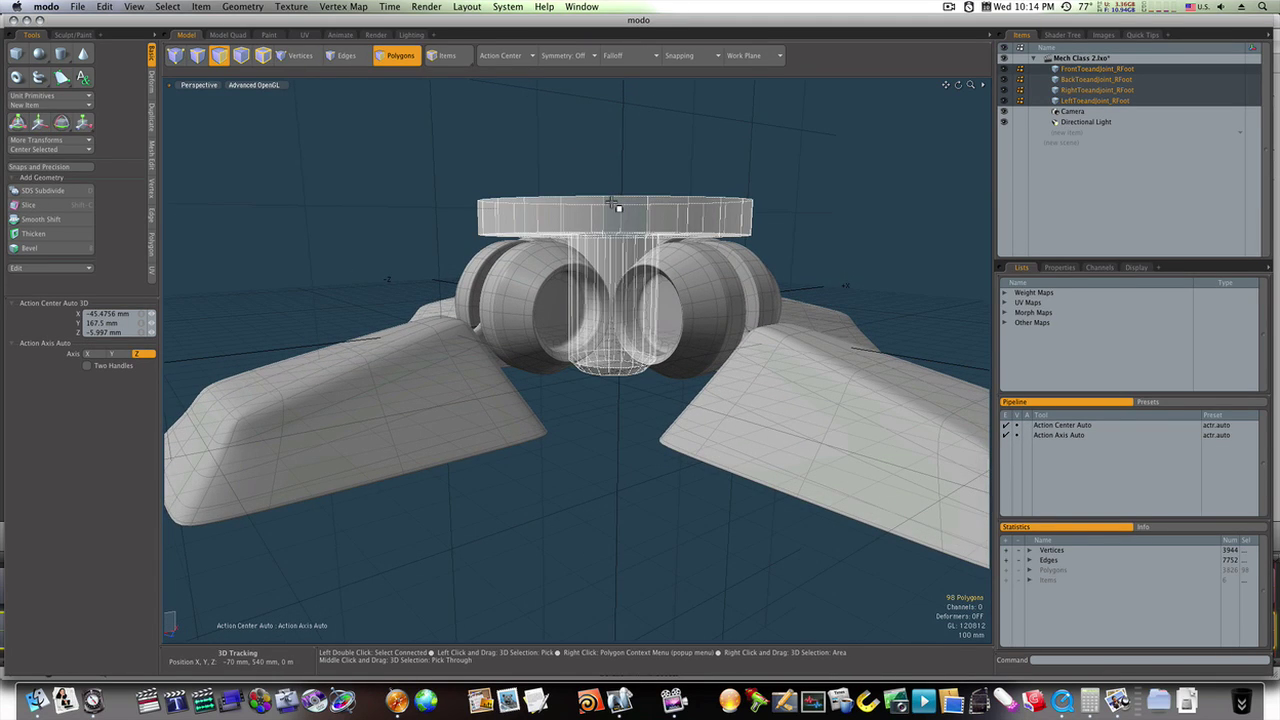
key("w")
key("q")
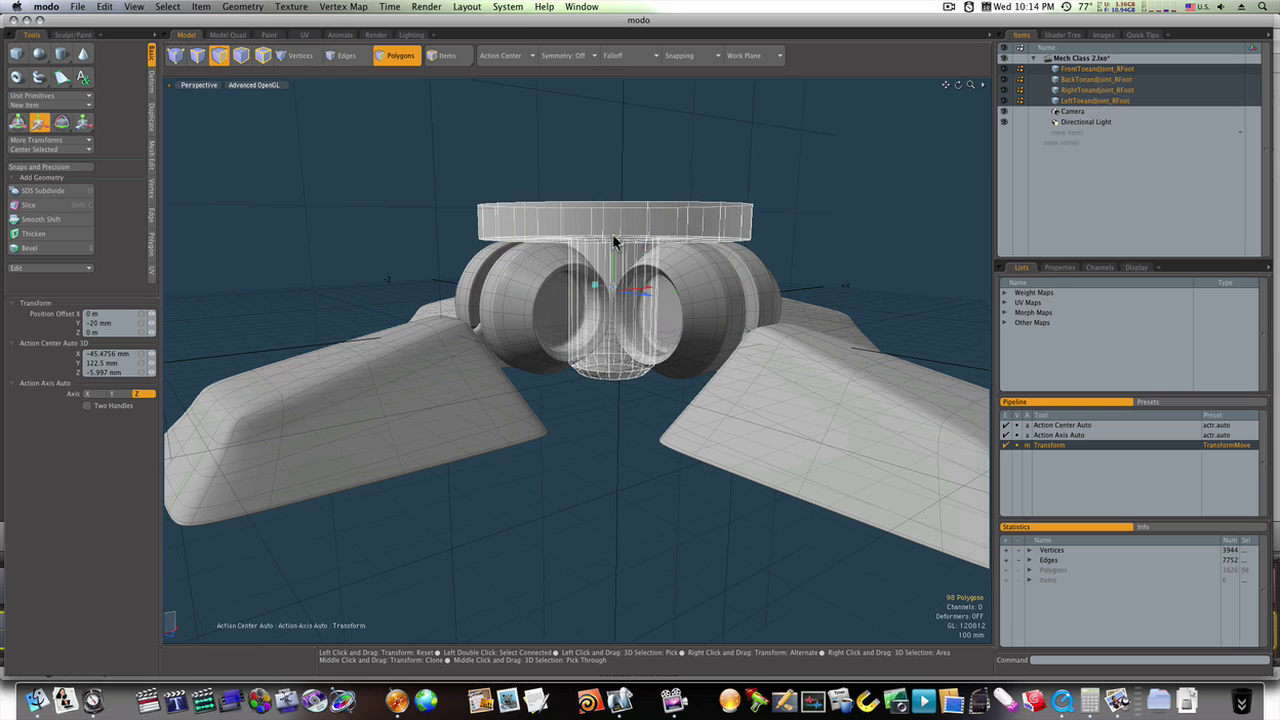
Bevel the ring of side polygons around the disc's rim outward as separate, ungrouped faces to form raised teeth.
left_click(616, 186)
left_click_drag(600, 234, 638, 224)
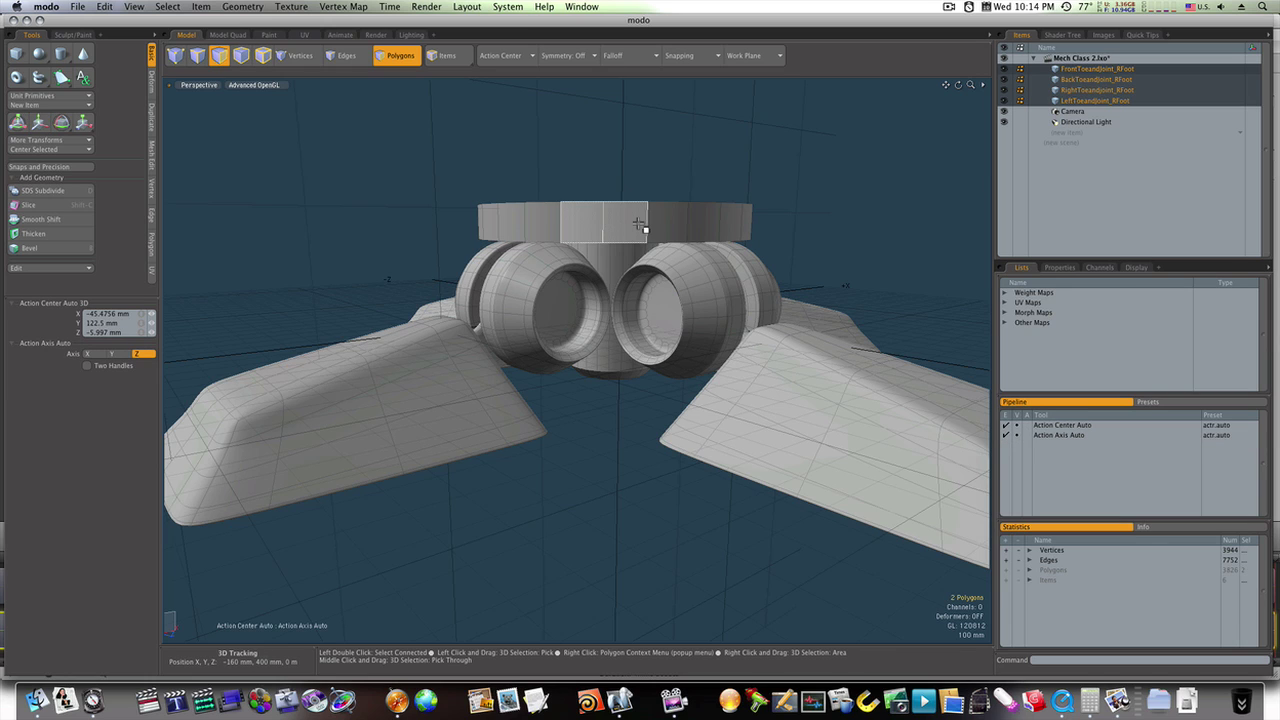
key("l")
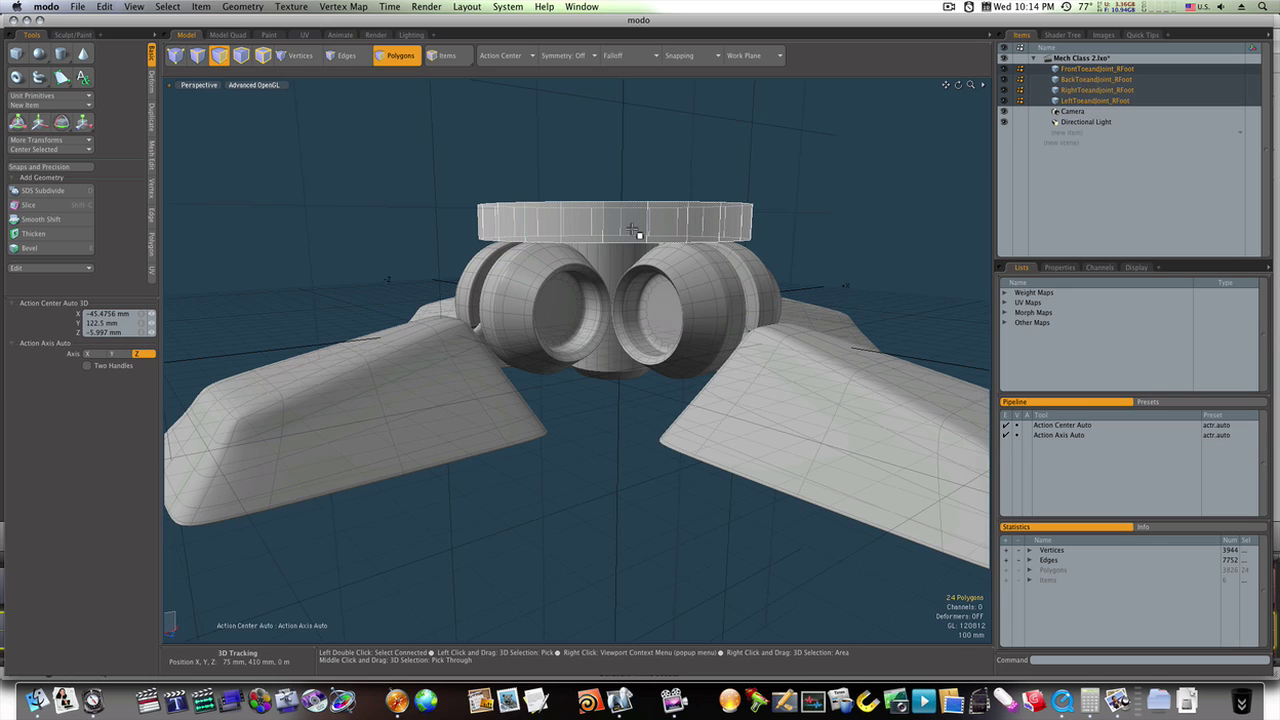
key("b")
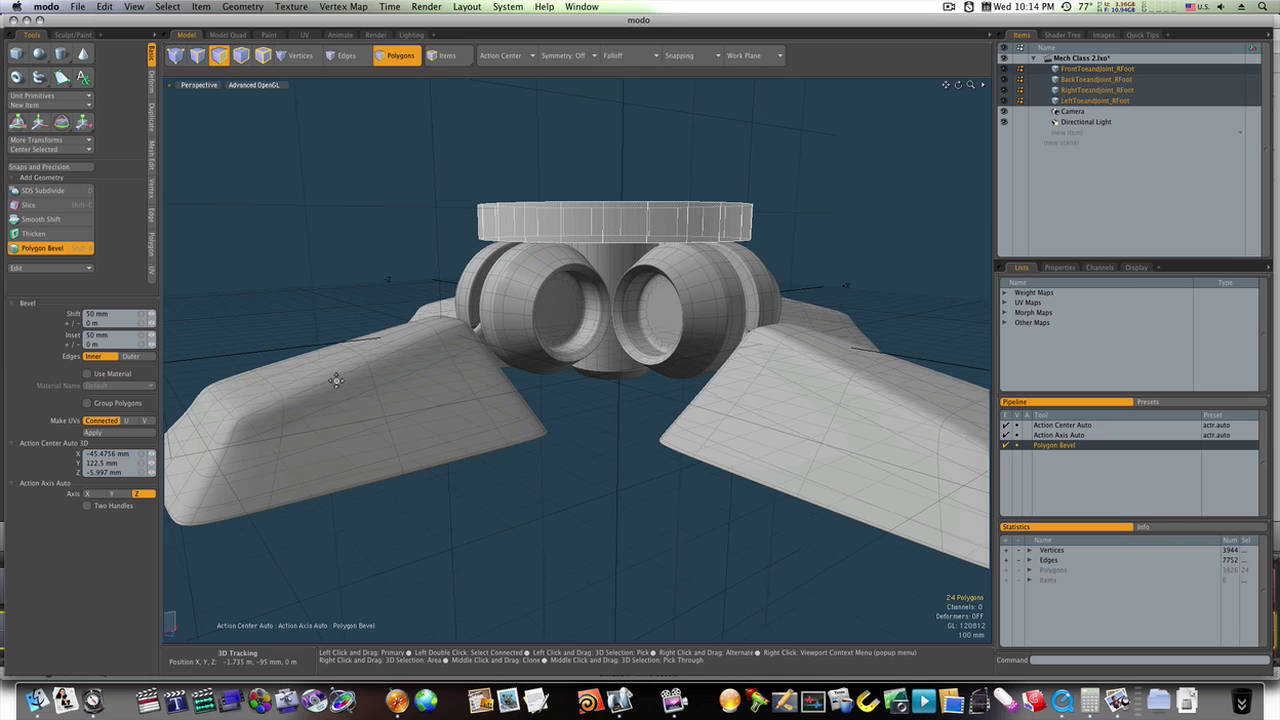
left_click(615, 283)
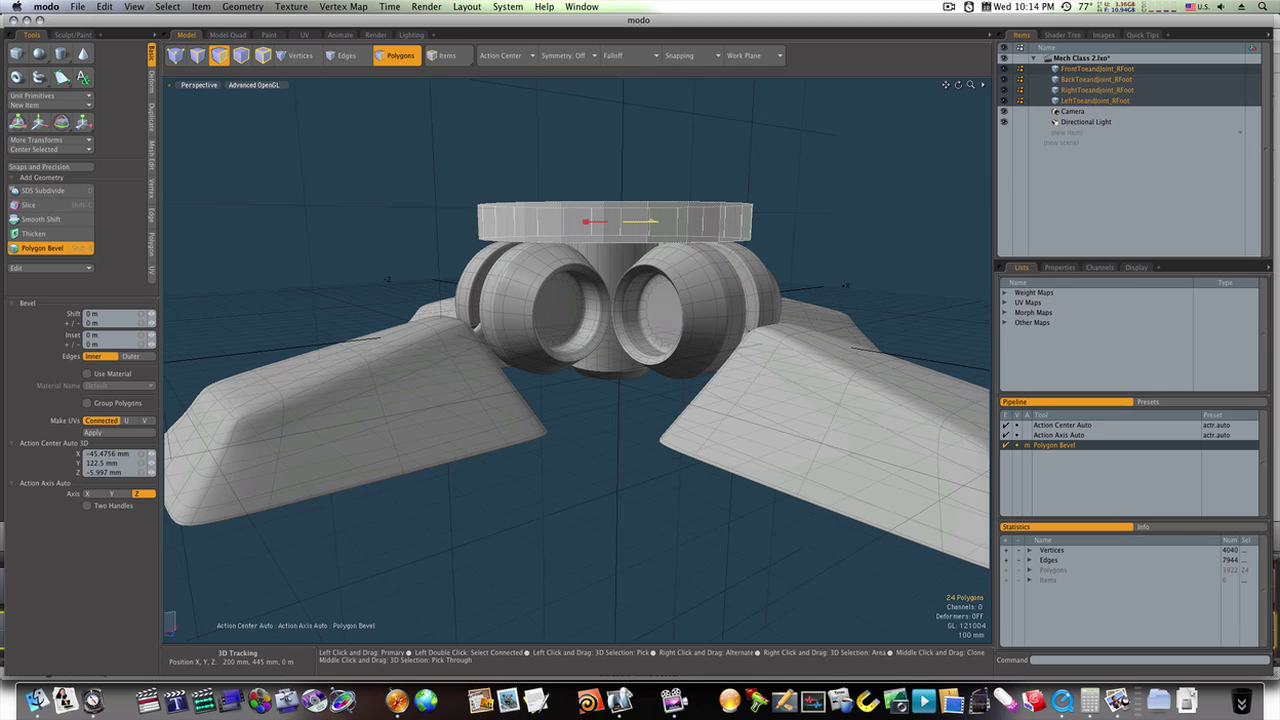
left_click_drag(654, 222, 658, 189)
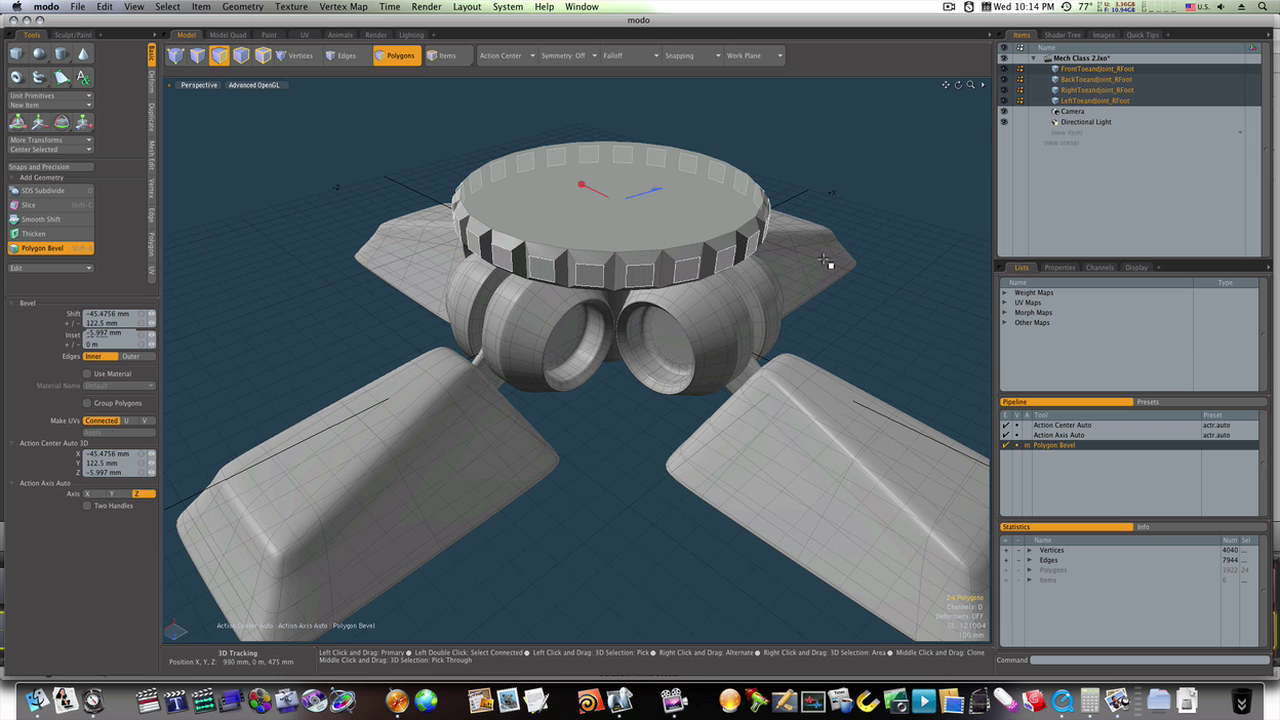
key("space")
Duplicate the whole toothed hub and move the copy straight up 515 mm.
left_click_drag(826, 262, 700, 228, "alt")
key("3")
double_click(700, 232)
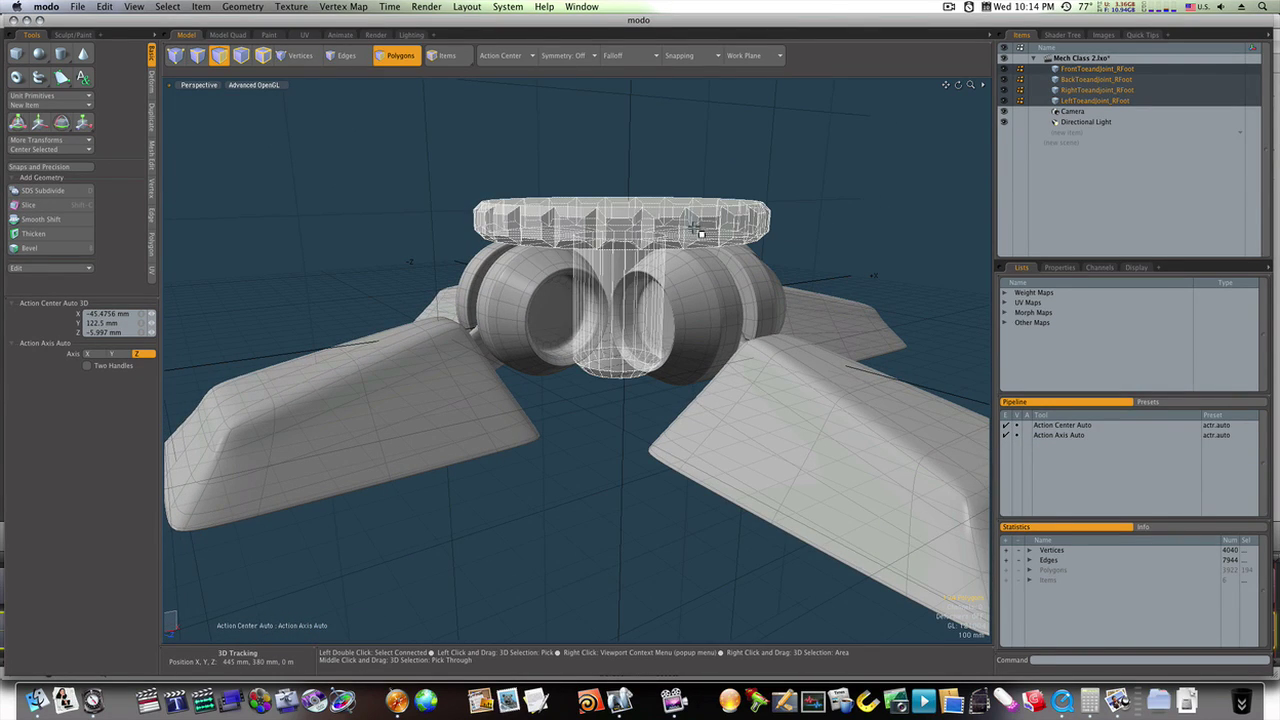
key("w")
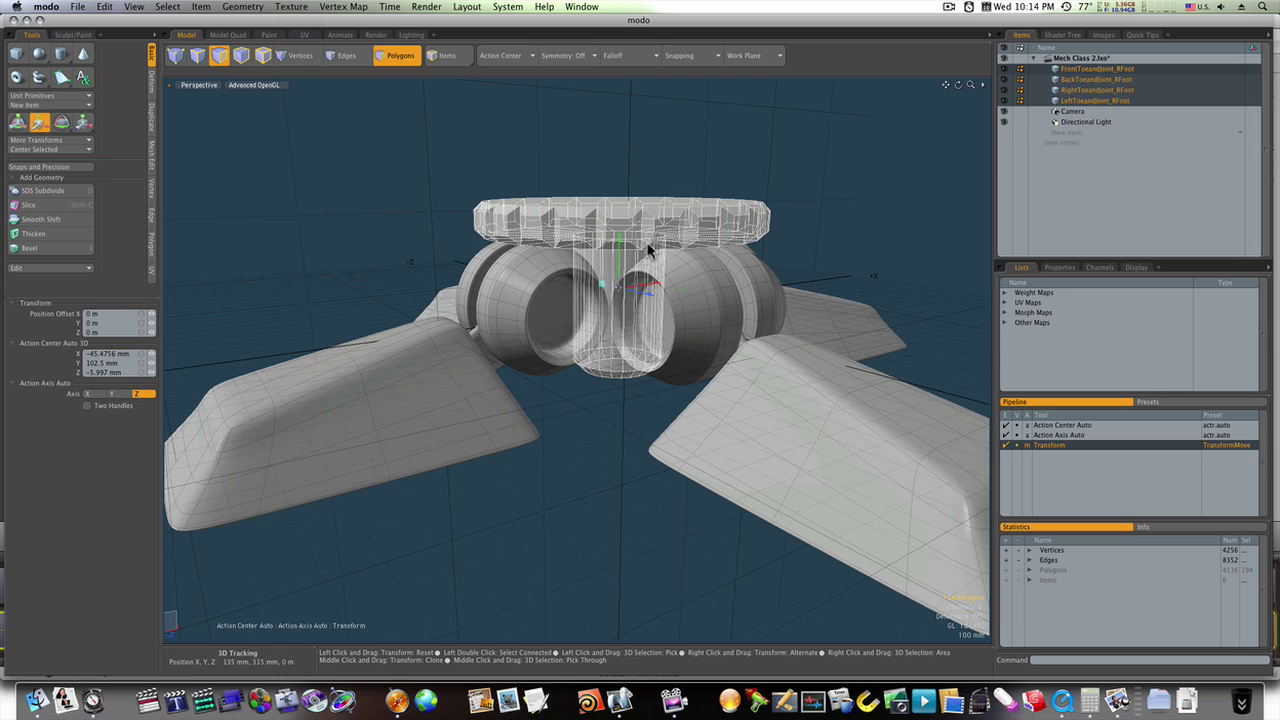
left_click_drag(622, 258, 615, 172)
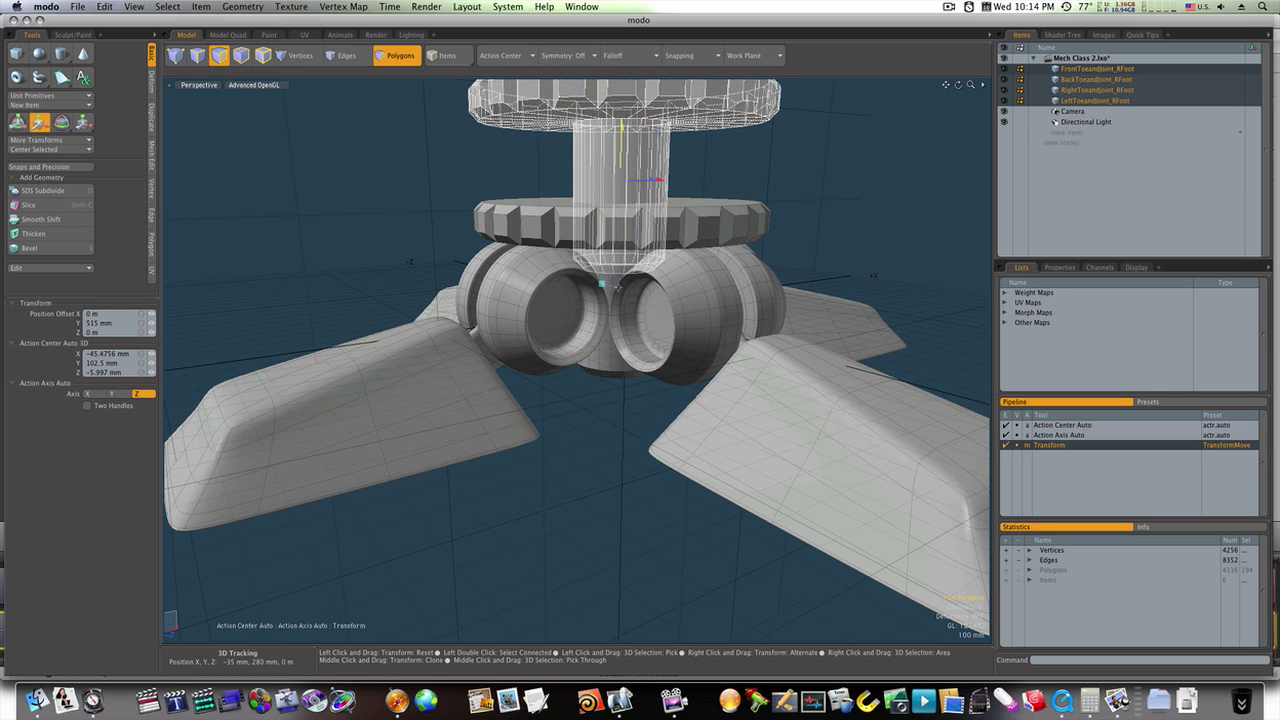
key("space")
Delete the shaft polygons beneath the duplicated toothed disc.
left_click(612, 172)
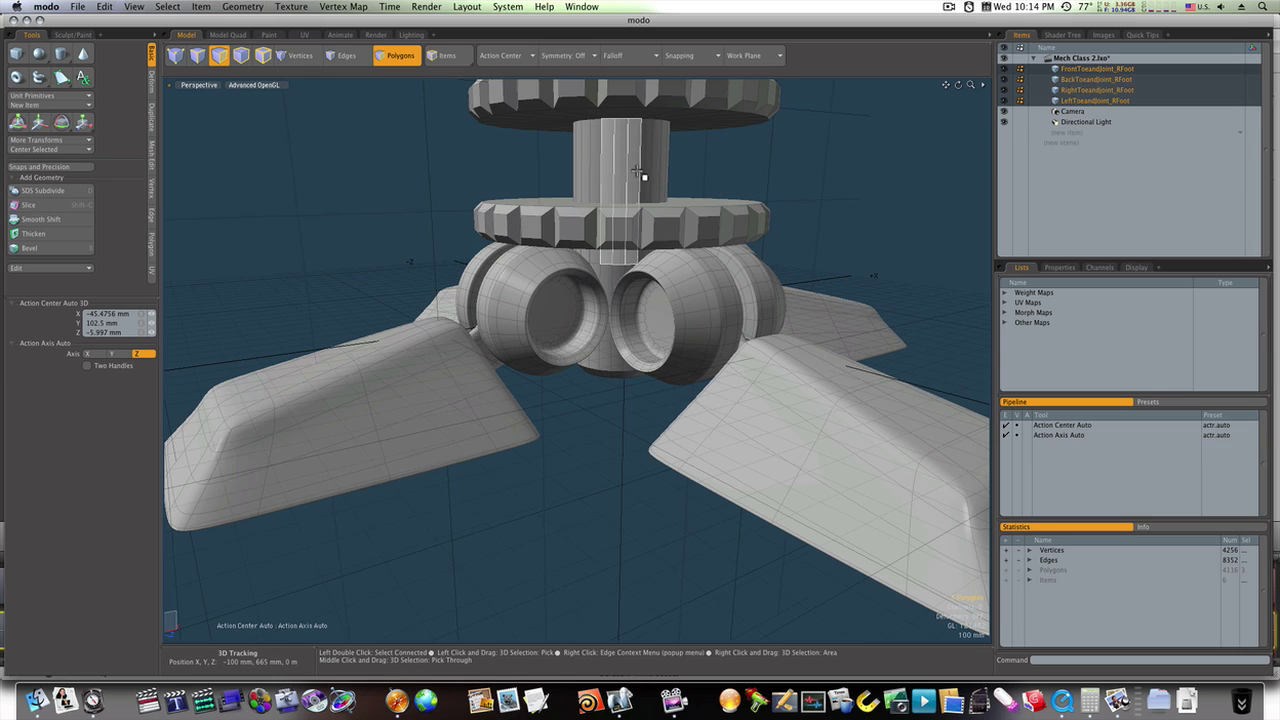
double_click(637, 172)
key("Delete")
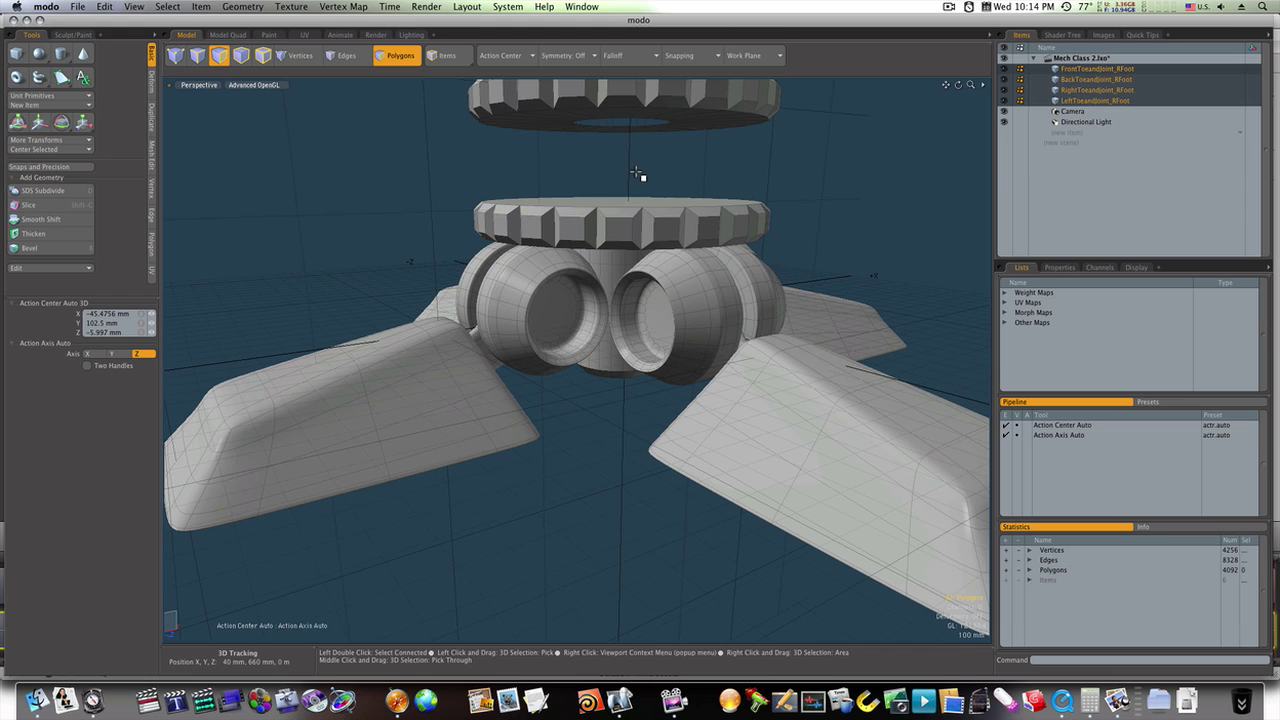
Lower the duplicated toothed disc so that it rests directly on top of the original disc.
left_click_drag(626, 149, 654, 117, "alt")
double_click(653, 114)
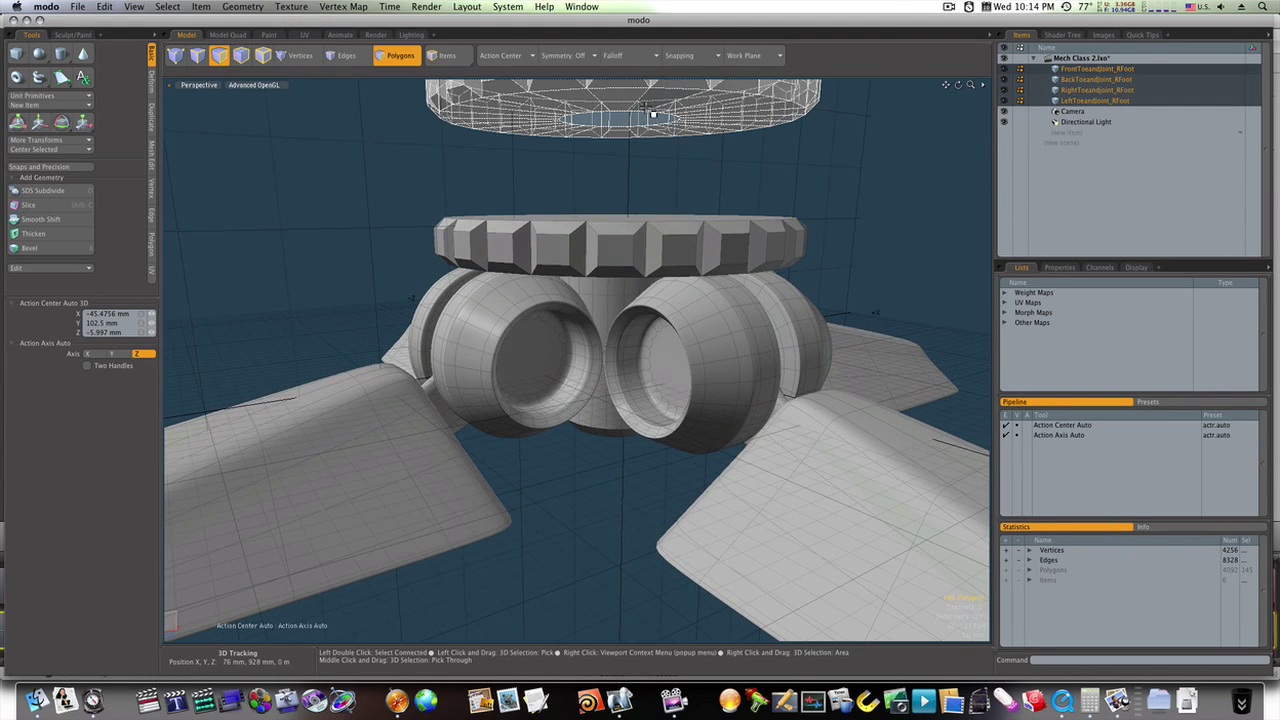
key("w")
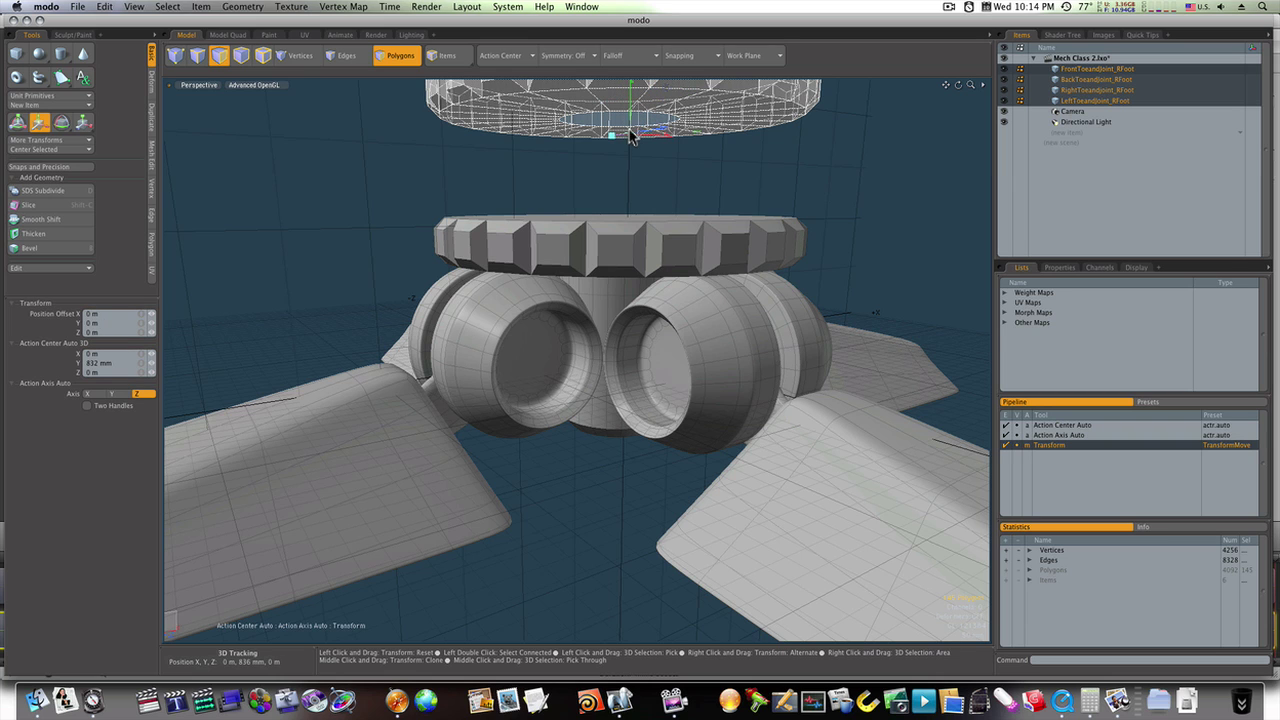
left_click_drag(631, 120, 627, 134)
key("space")
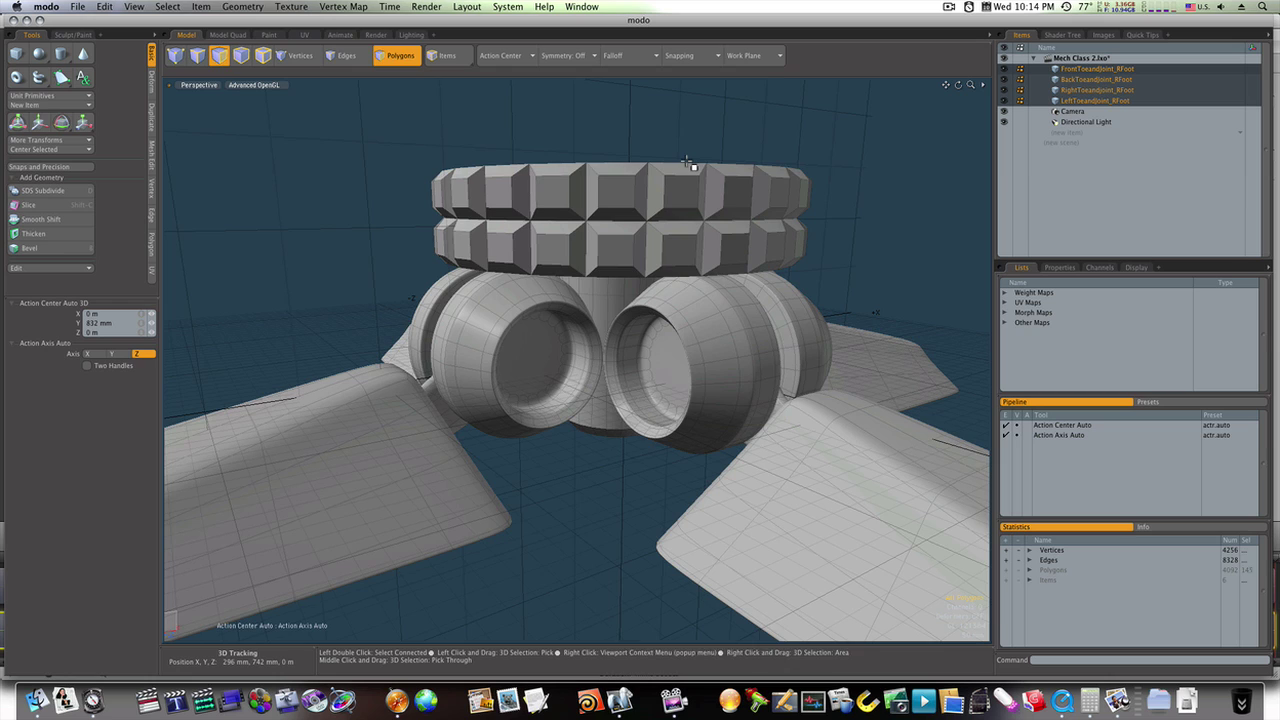
Select both stacked toothed discs together with the central shaft and scale them down.
left_click_drag(731, 203, 716, 278, "alt")
scroll(712, 217, "down", 5)
key("3")
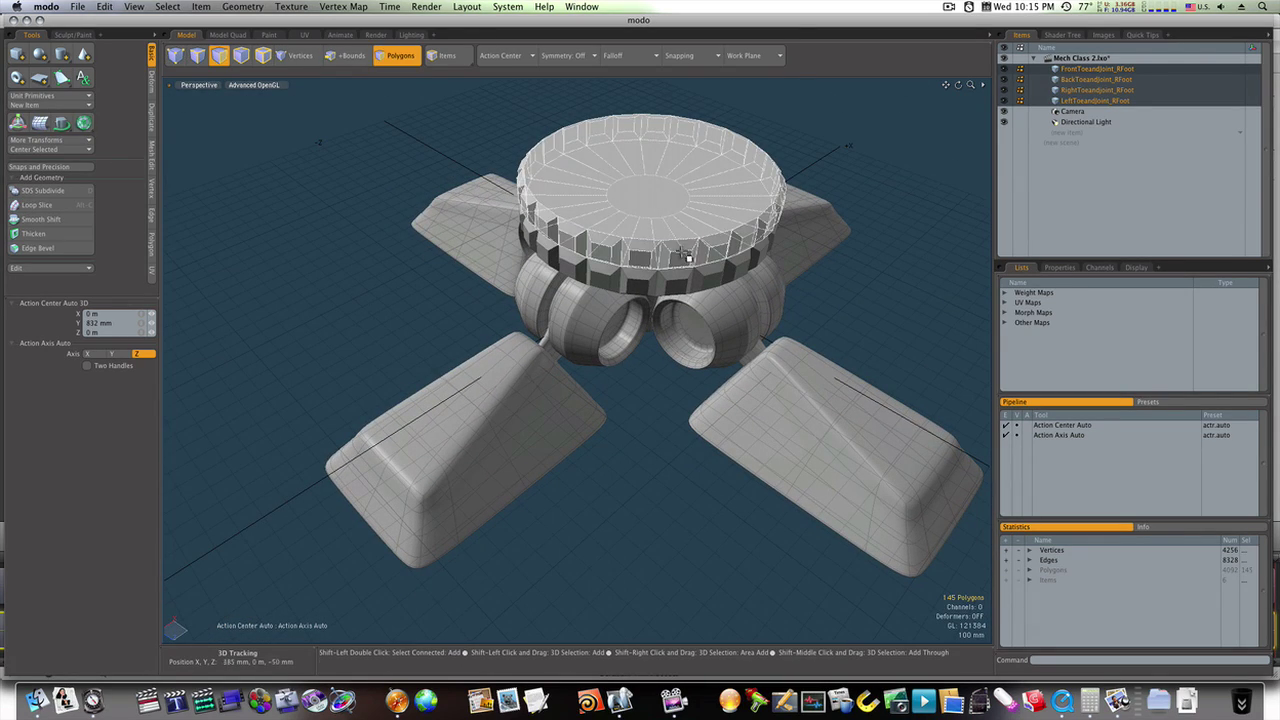
double_click(683, 285, "shift")
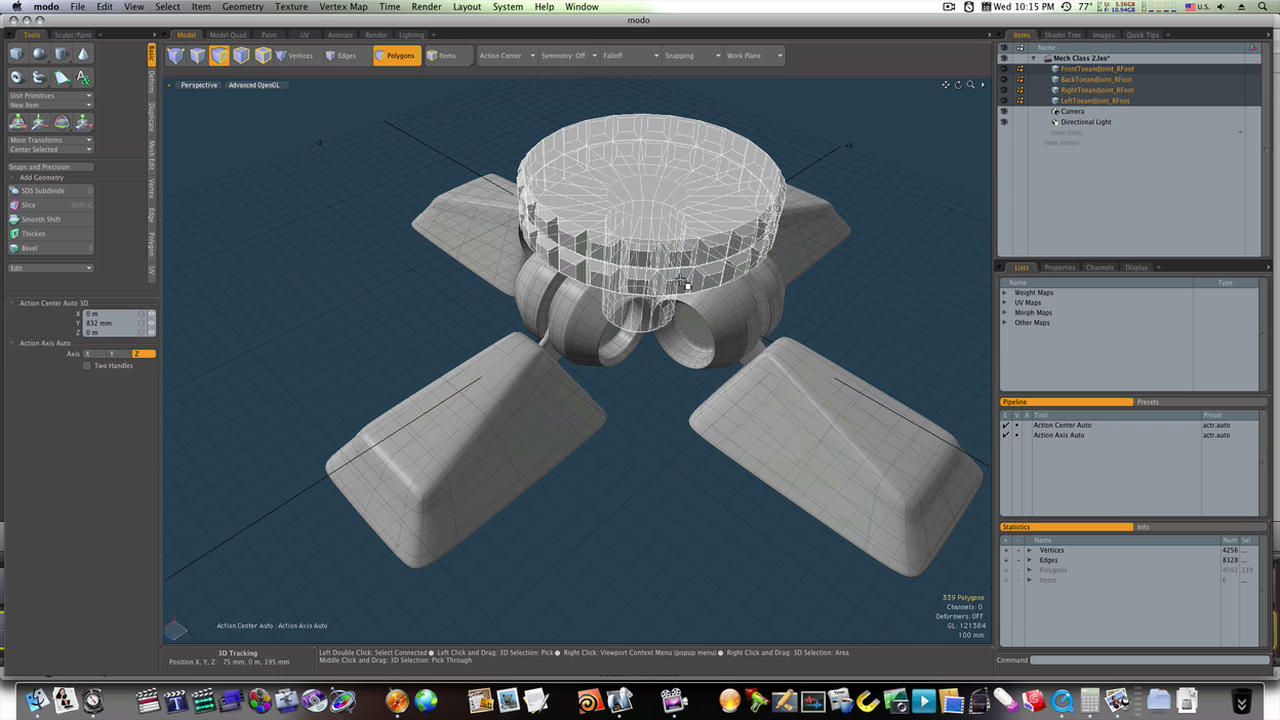
key("r")
left_click_drag(646, 255, 638, 245)
key("Escape")
Move both stacked discs and the central shaft up 40 mm above the leg joints.
left_click_drag(845, 293, 794, 263, "alt")
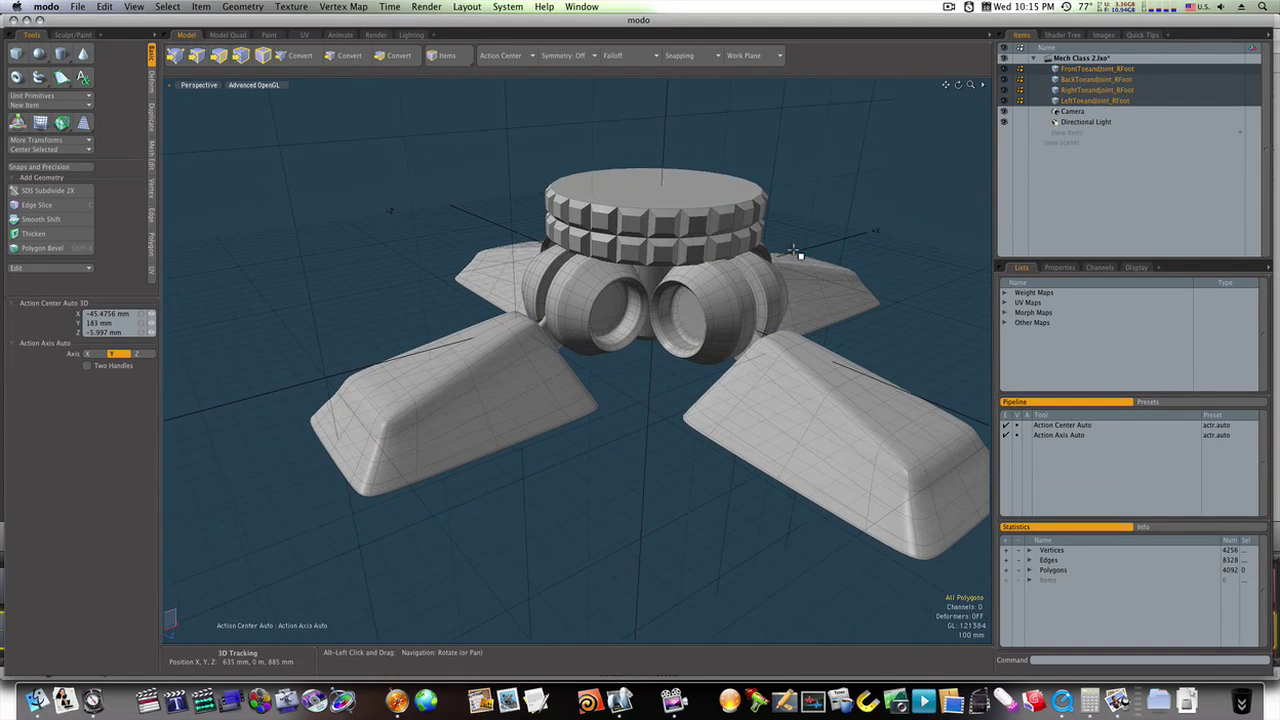
double_click(665, 245)
double_click(662, 243, "shift")
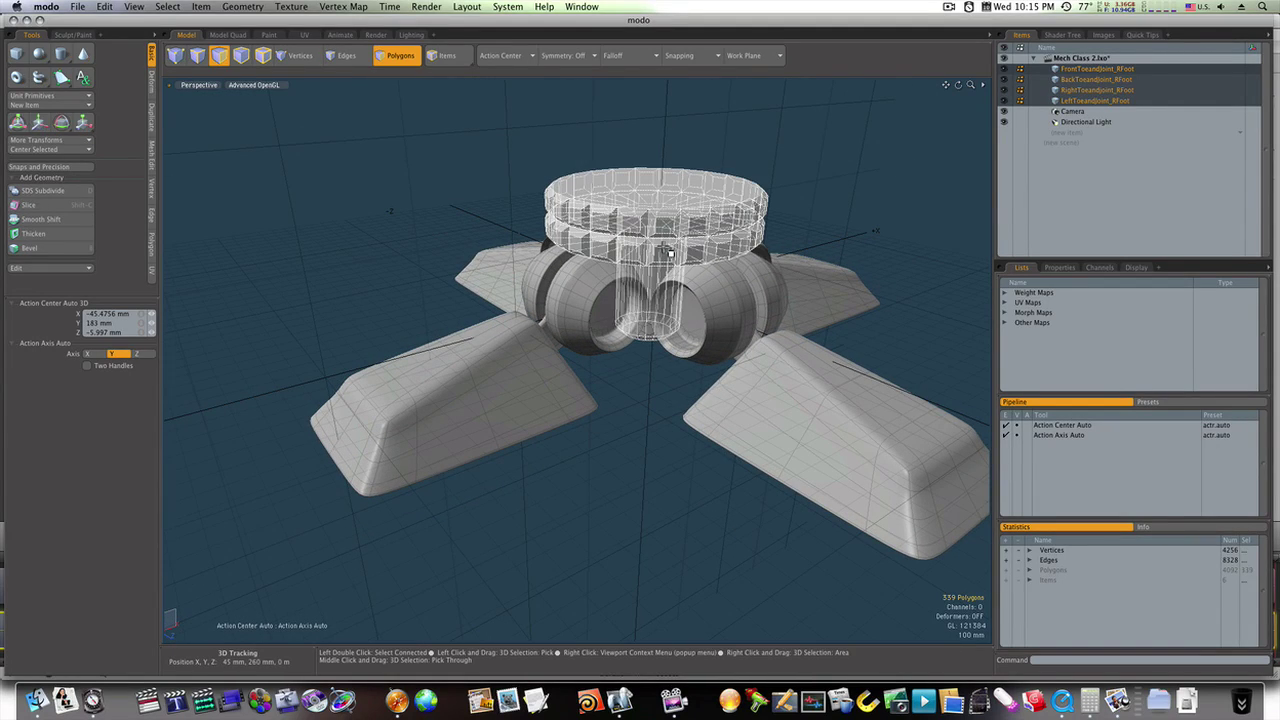
key("w")
left_click_drag(653, 217, 653, 207)
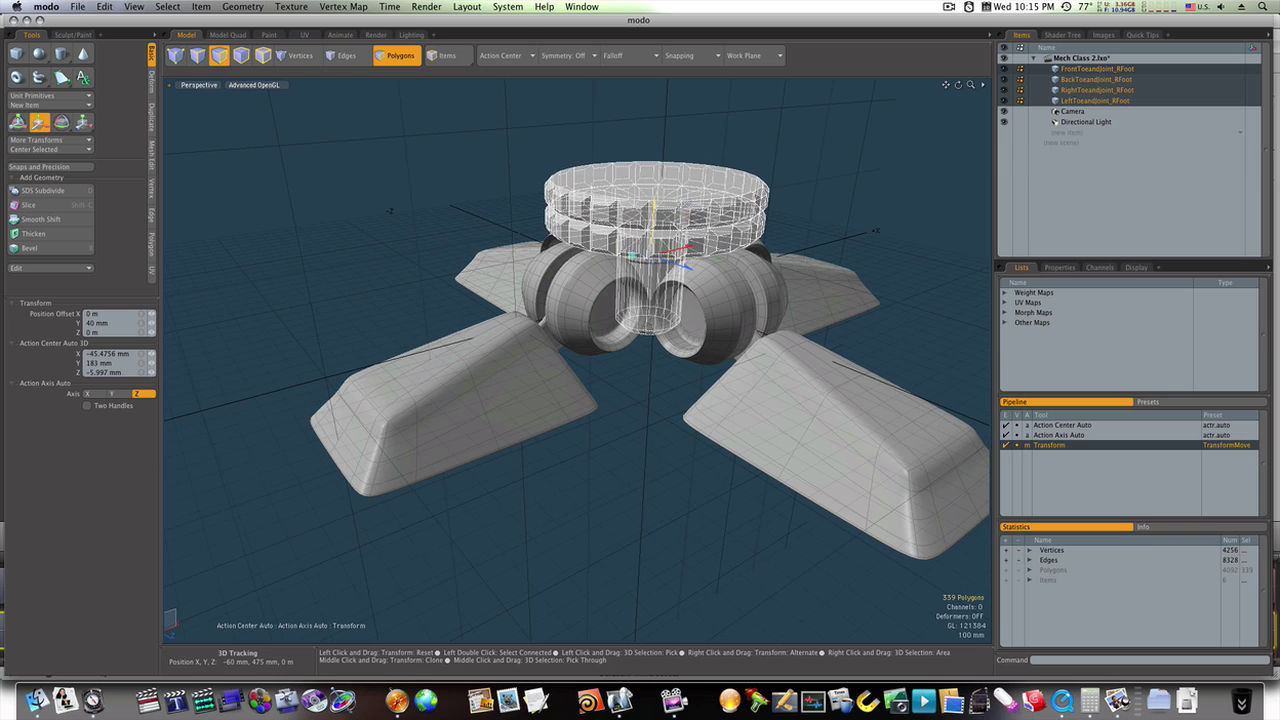
key("q")
Delete the leftover ring of beveled polygons around the central shaft beneath the discs.
left_click(833, 247)
left_click_drag(833, 247, 785, 262, "alt")
left_click_drag(785, 262, 1099, 261, "alt")
scroll(773, 257, "up", 10)
left_click_drag(510, 342, 467, 304, "ctrl+alt")
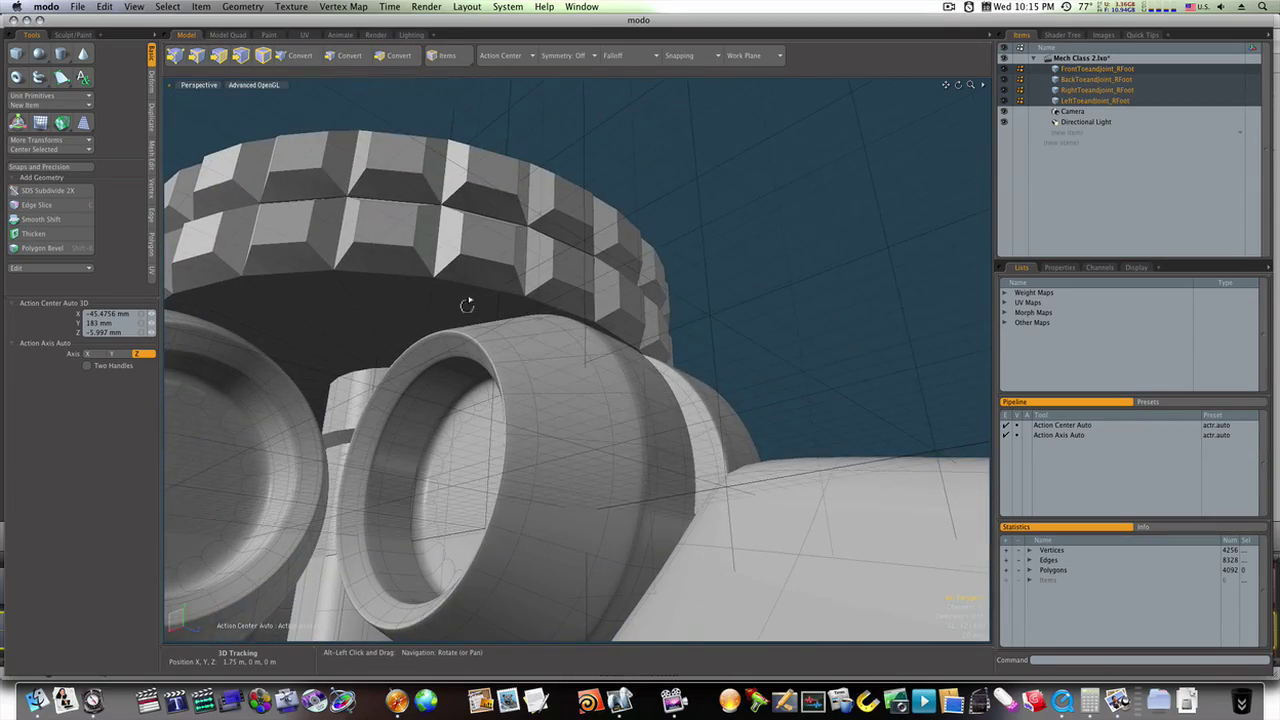
left_click_drag(237, 484, 308, 537, "ctrl+alt")
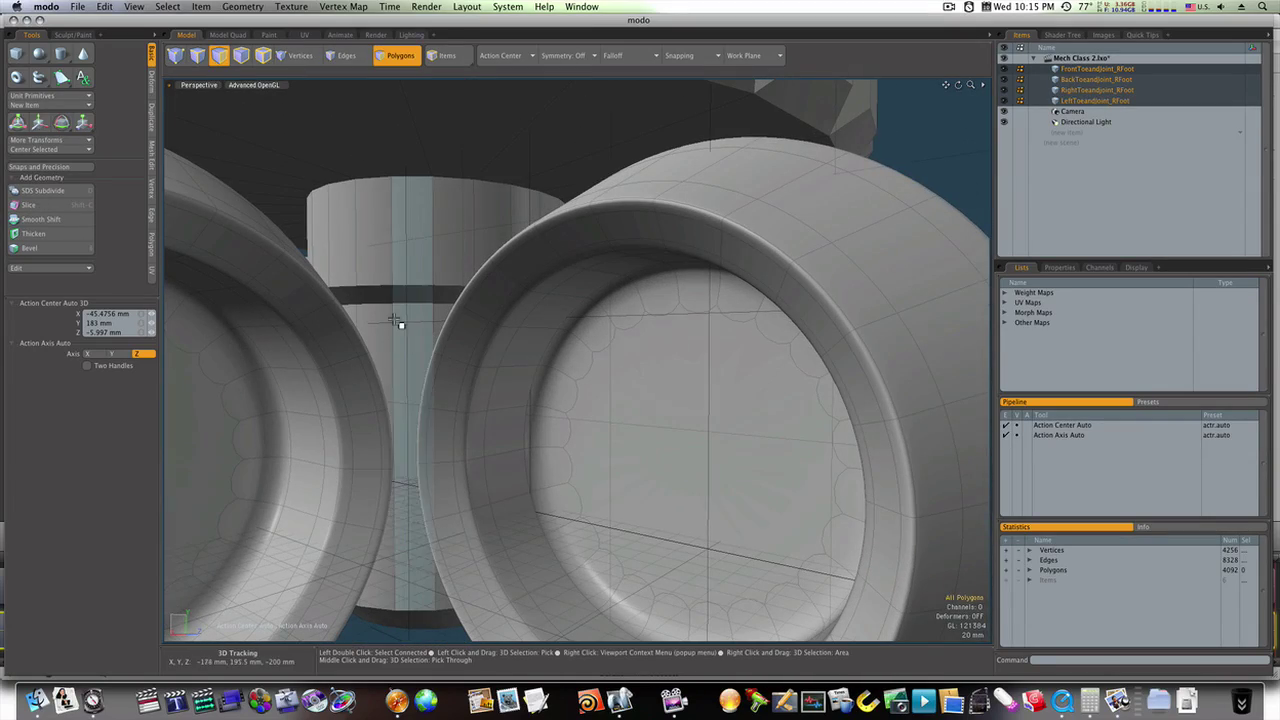
left_click_drag(400, 296, 385, 306)
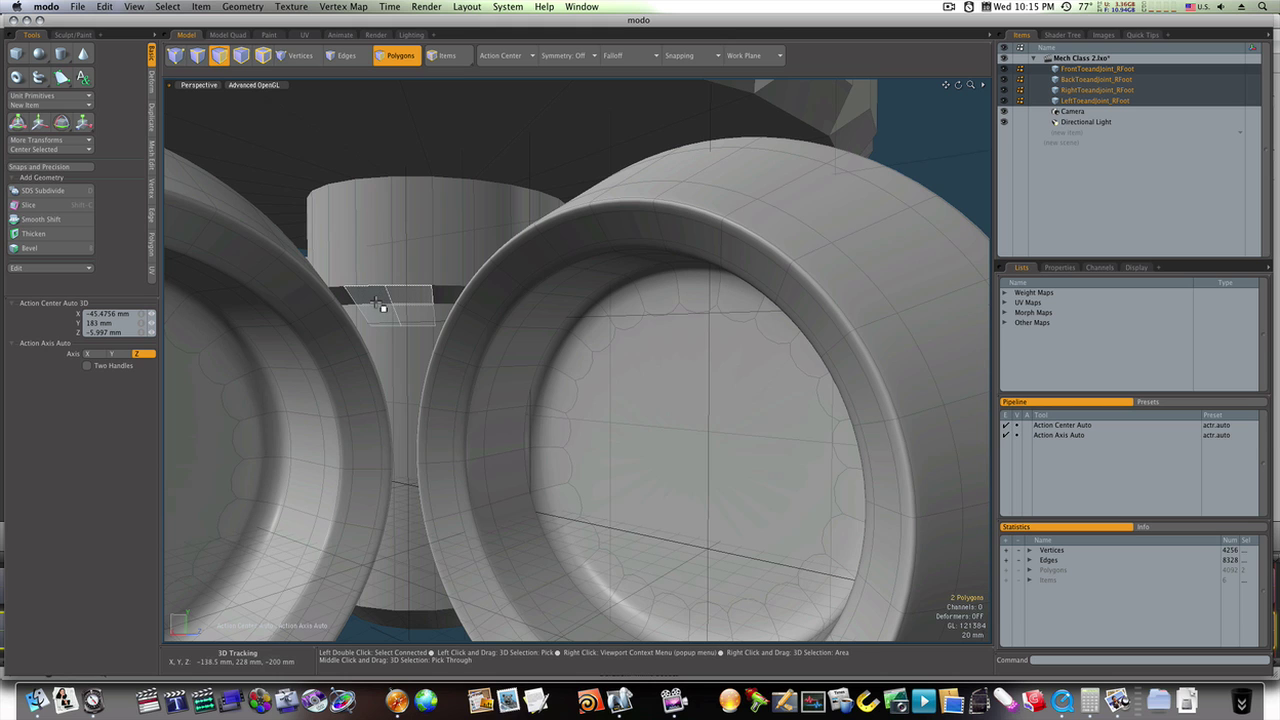
key("l")
key("Delete")
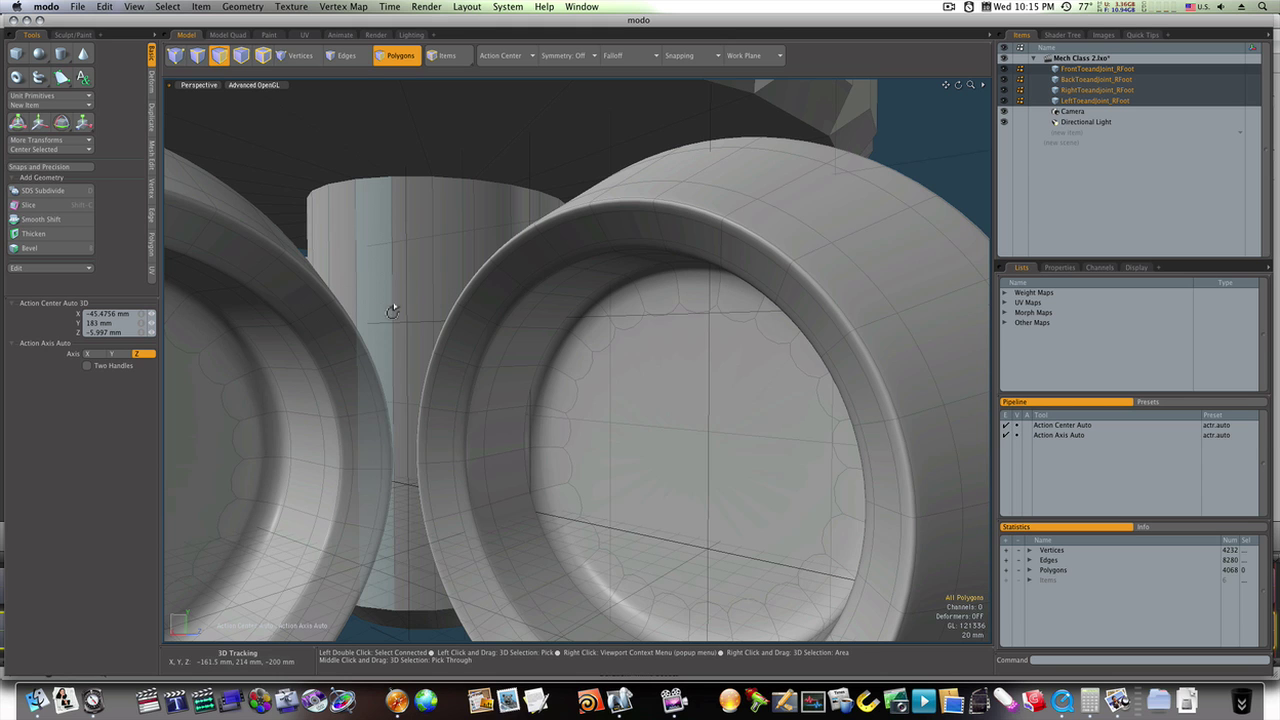
Create a 24-sided cylinder primitive along the Z axis above the toothed discs, with 300 mm X and Y radii.
left_click_drag(391, 309, 370, 347, "alt")
scroll(457, 348, "down", 5)
scroll(371, 347, "down", 4)
left_click_drag(468, 351, 474, 395, "alt")
left_click_drag(519, 332, 709, 303, "alt")
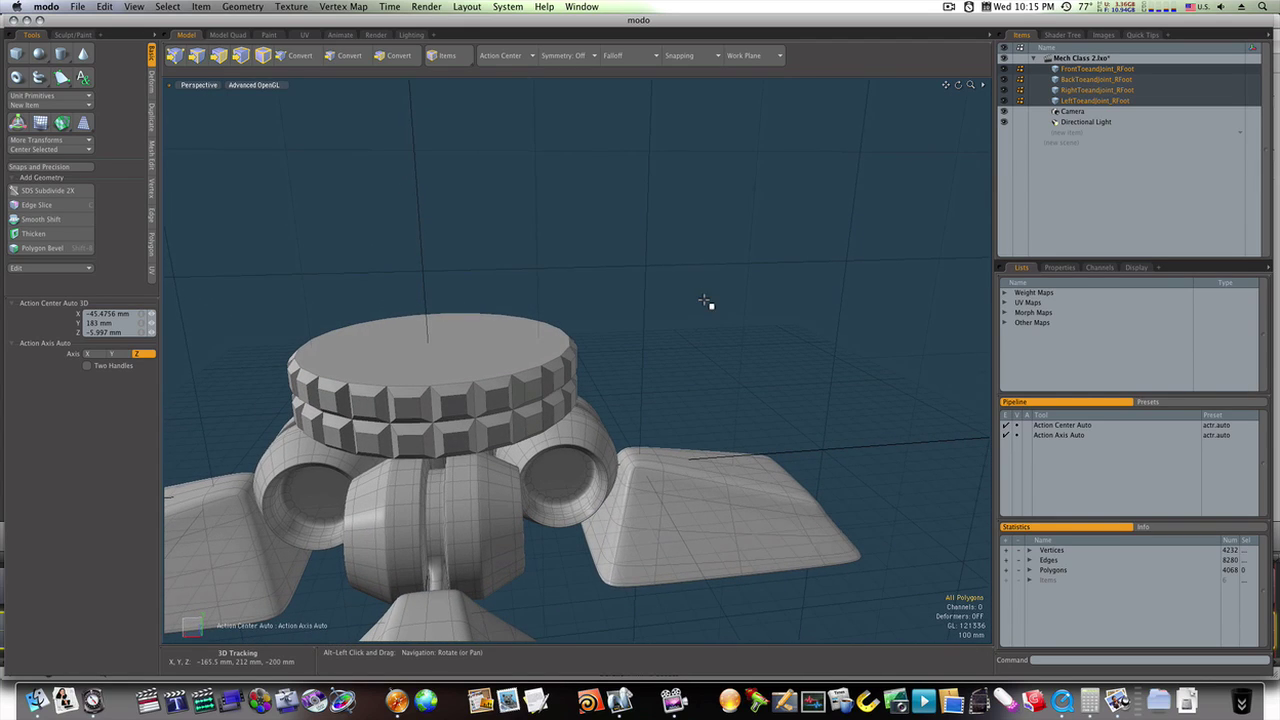
key("3")
left_click(61, 57)
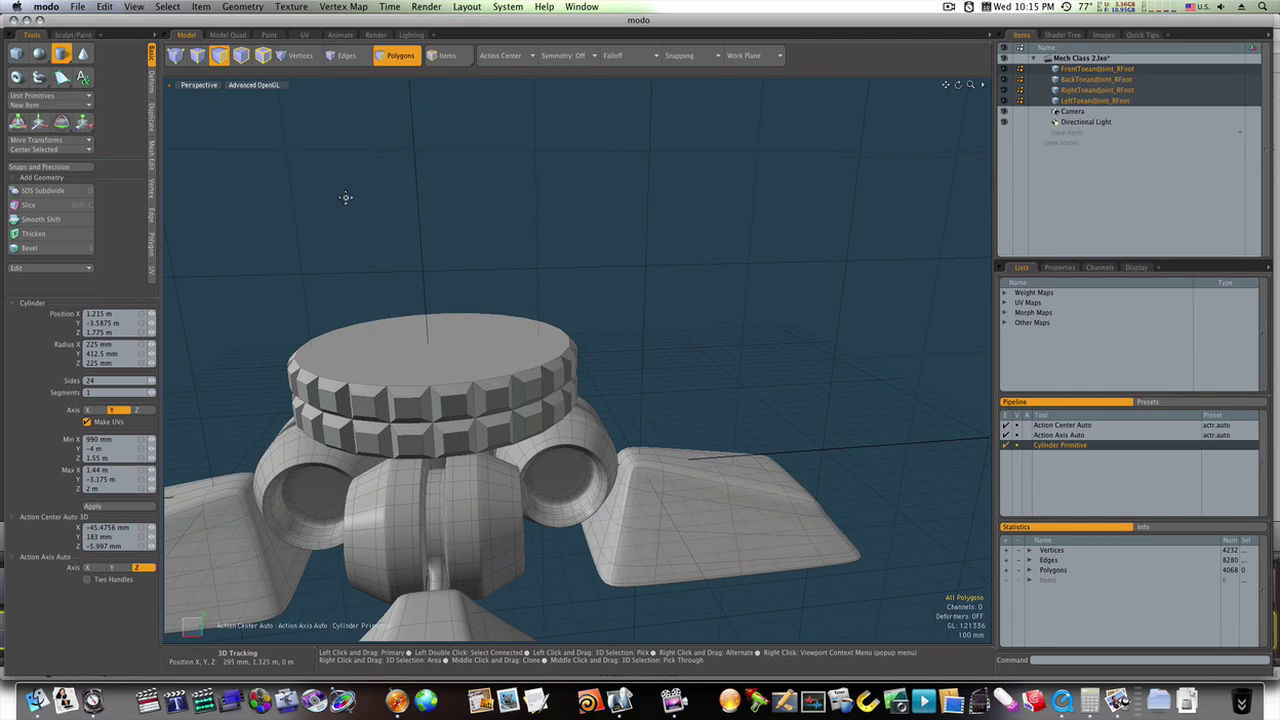
left_click_drag(418, 269, 441, 296)
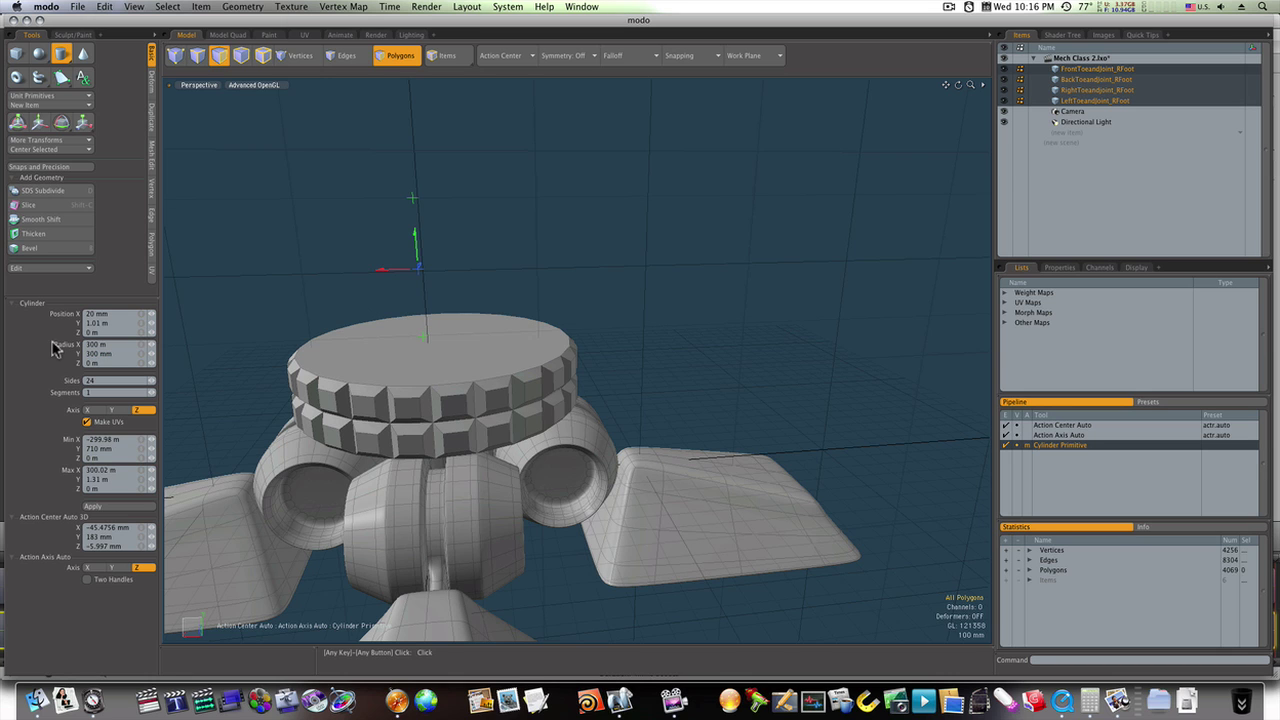
left_click_drag(454, 276, 380, 274, "alt")
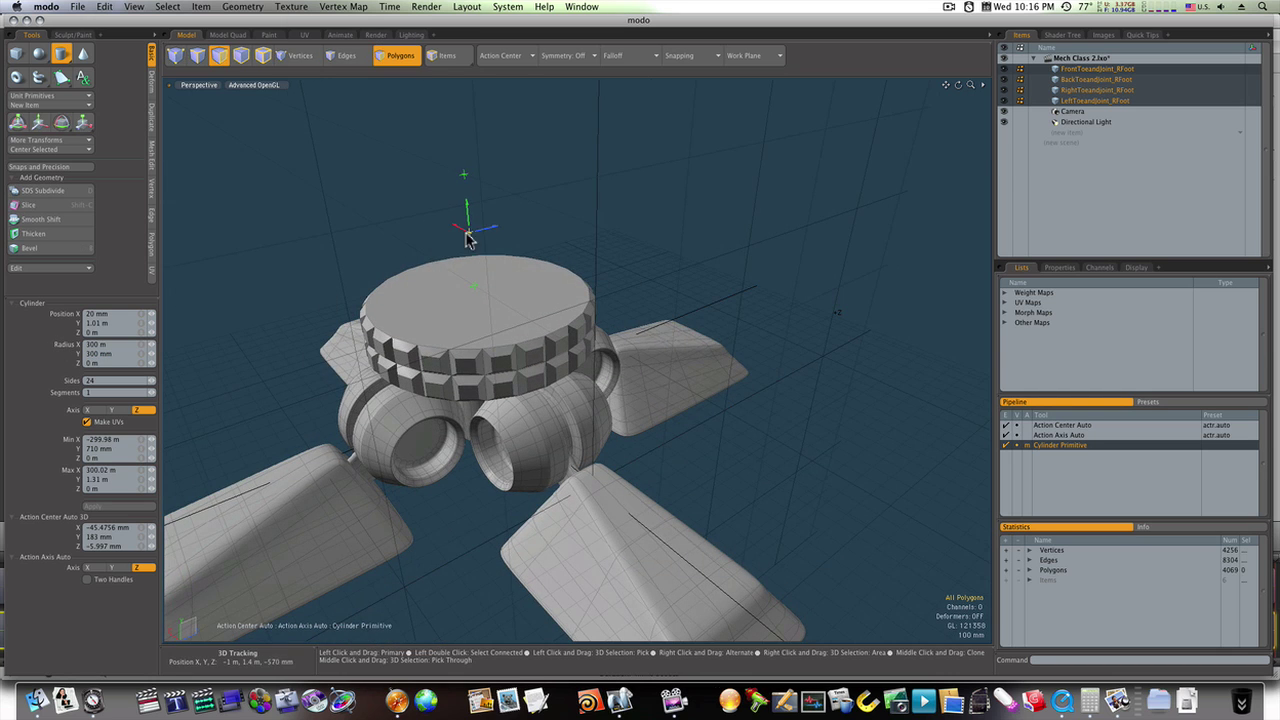
left_click_drag(467, 234, 437, 240)
left_click_drag(836, 313, 836, 312)
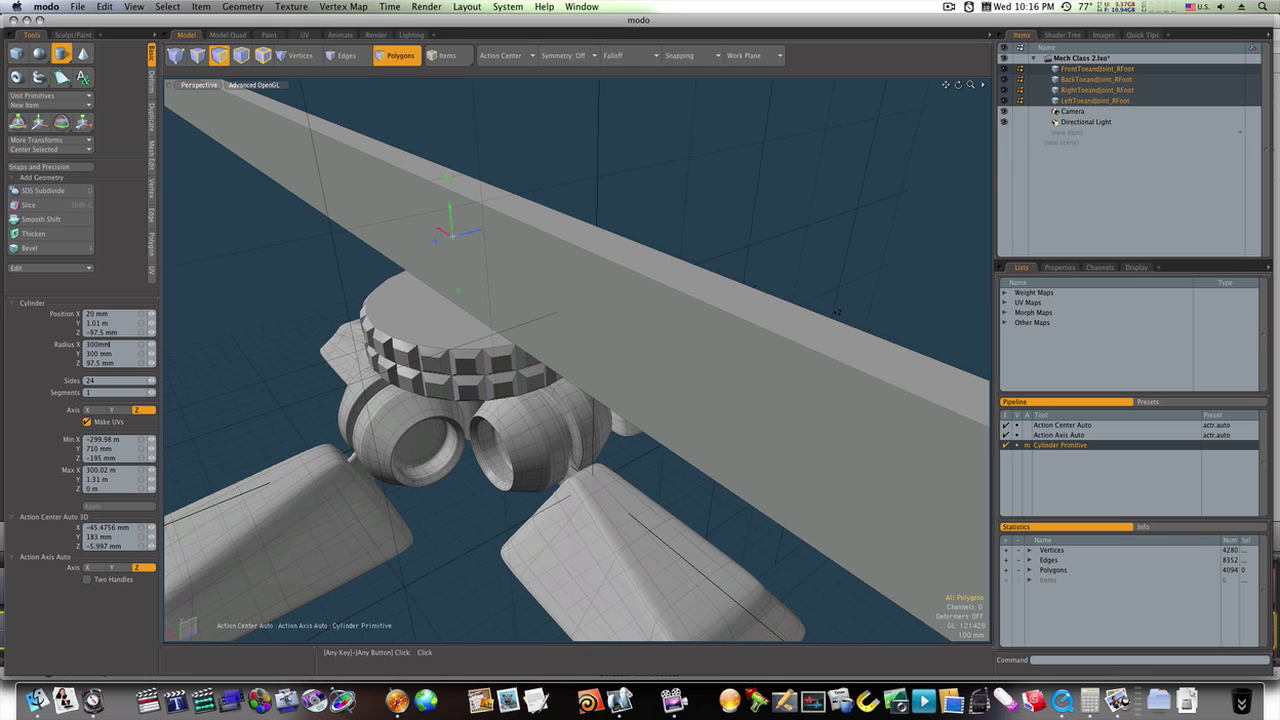
key("Return")
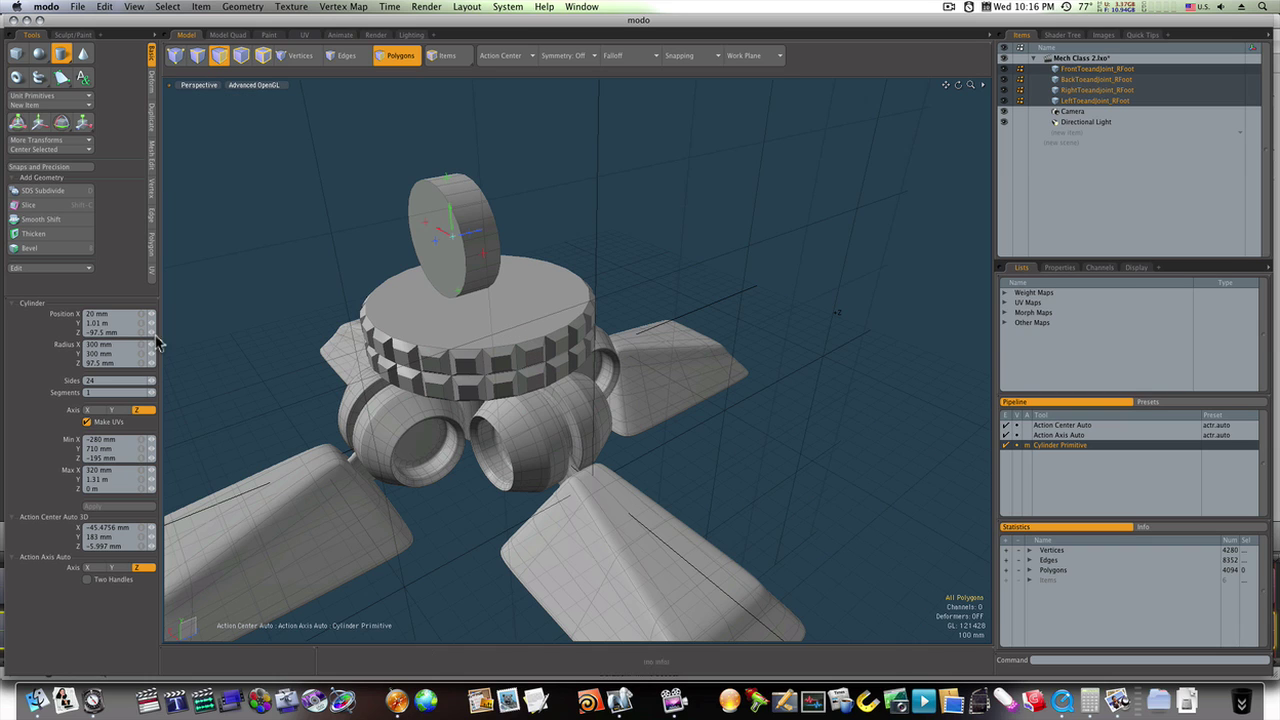
Lengthen the cylinder along Z to span from -460 mm to 345 mm and shift it to -80 mm in X.
left_click_drag(453, 245, 392, 250)
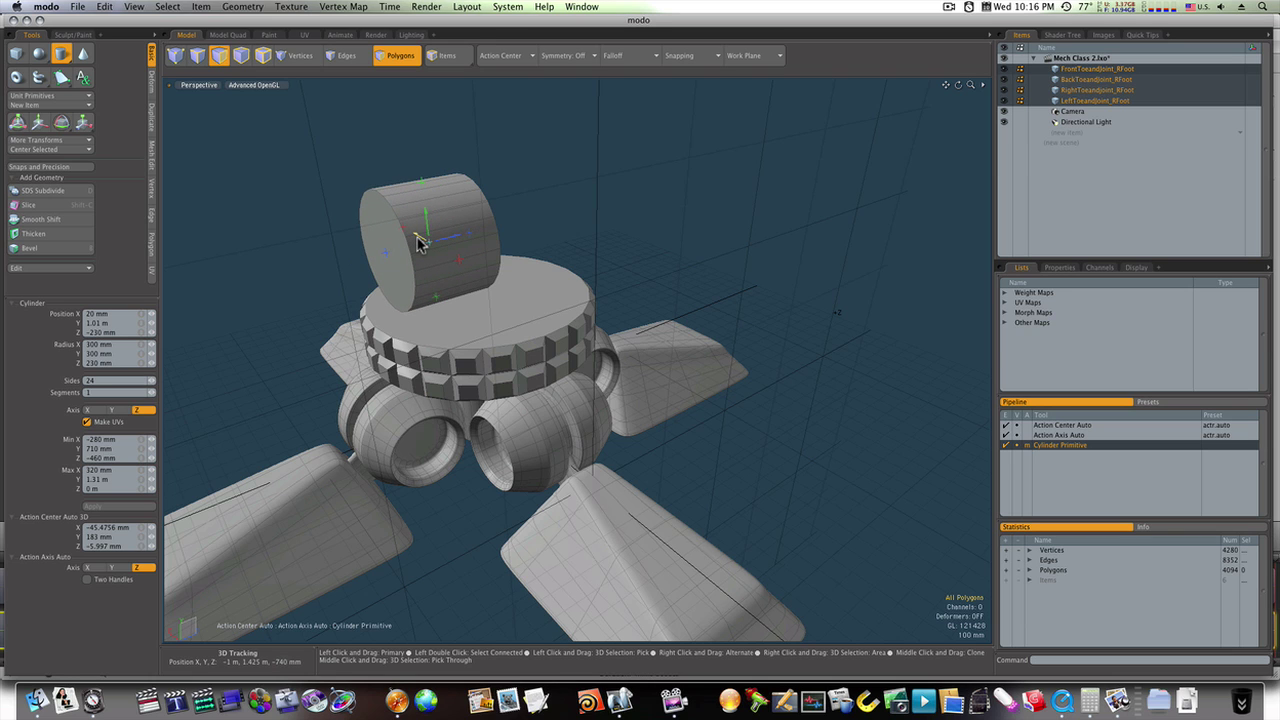
left_click_drag(473, 240, 543, 315)
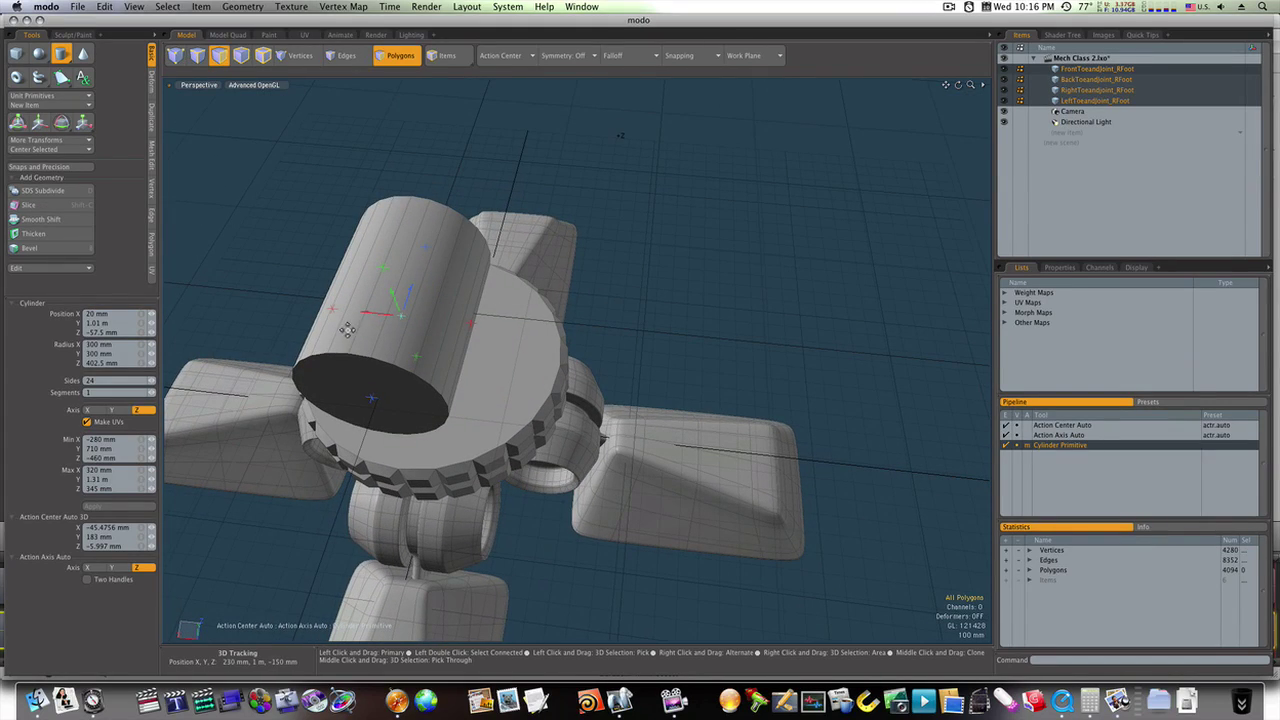
left_click_drag(374, 314, 320, 237)
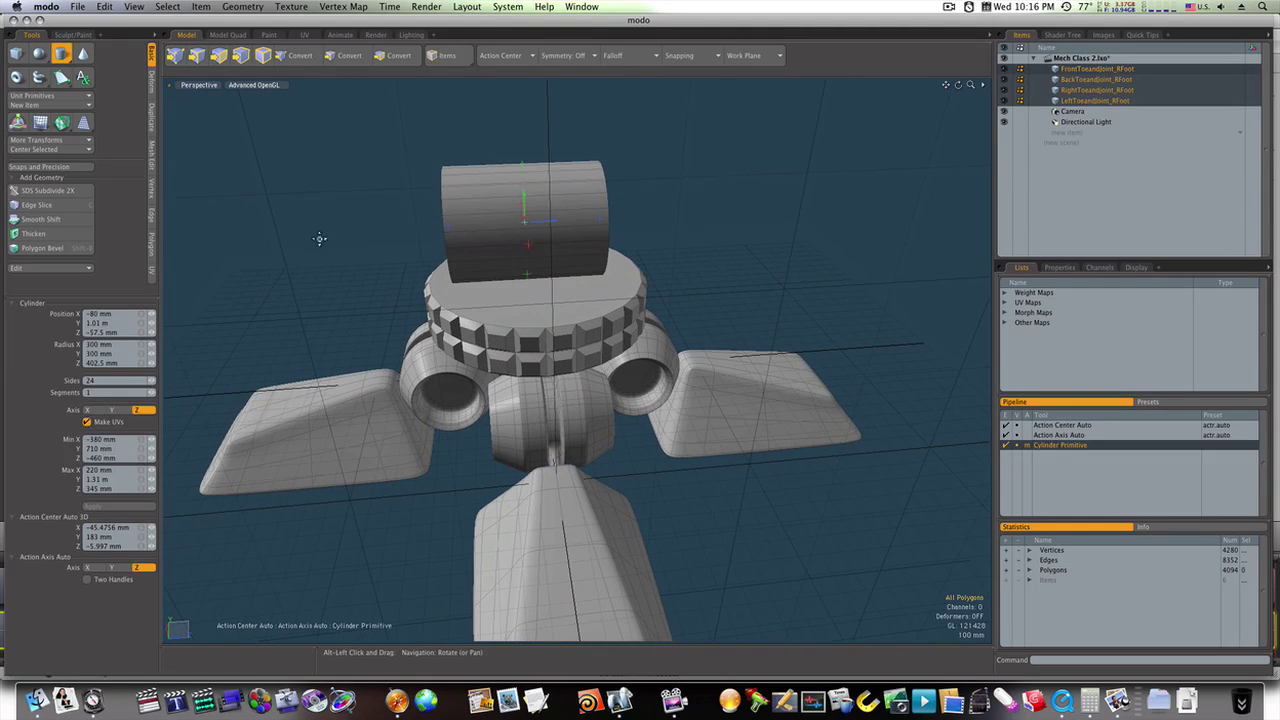
key("space")
Loop-slice the cylinder's side polygons with two symmetrical cuts close to its middle.
left_click_drag(519, 200, 521, 240)
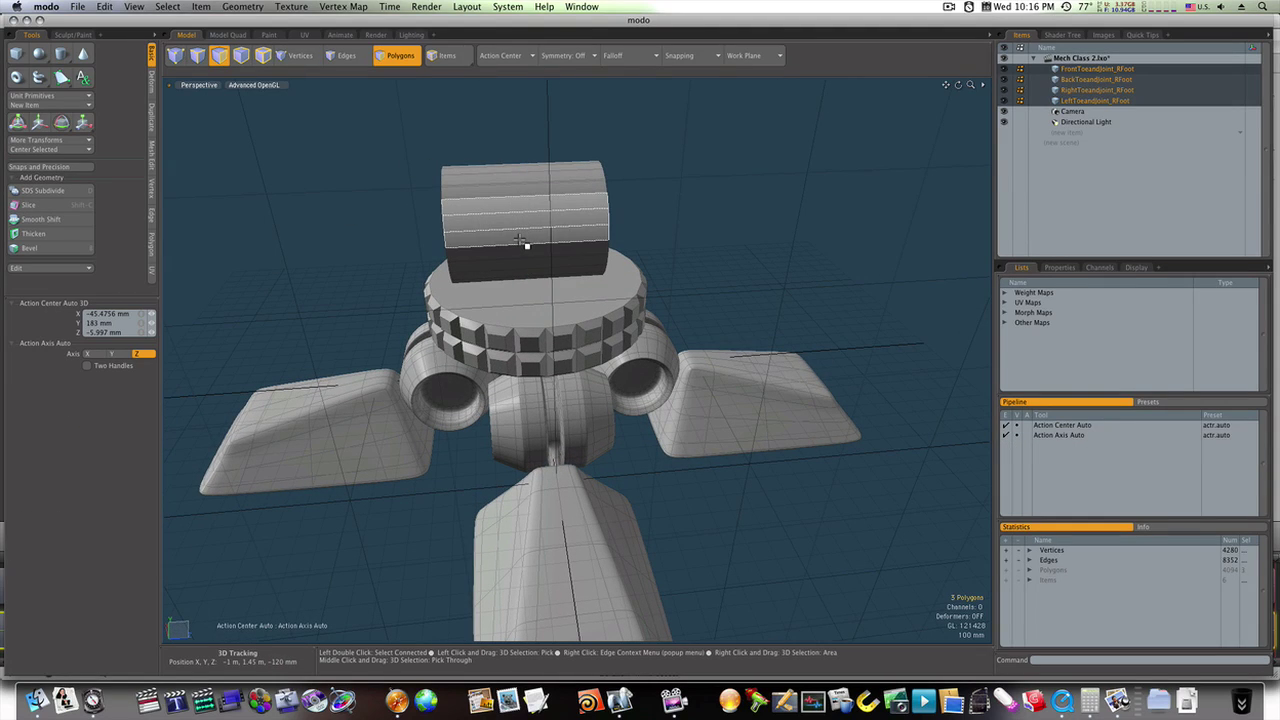
key("alt+c")
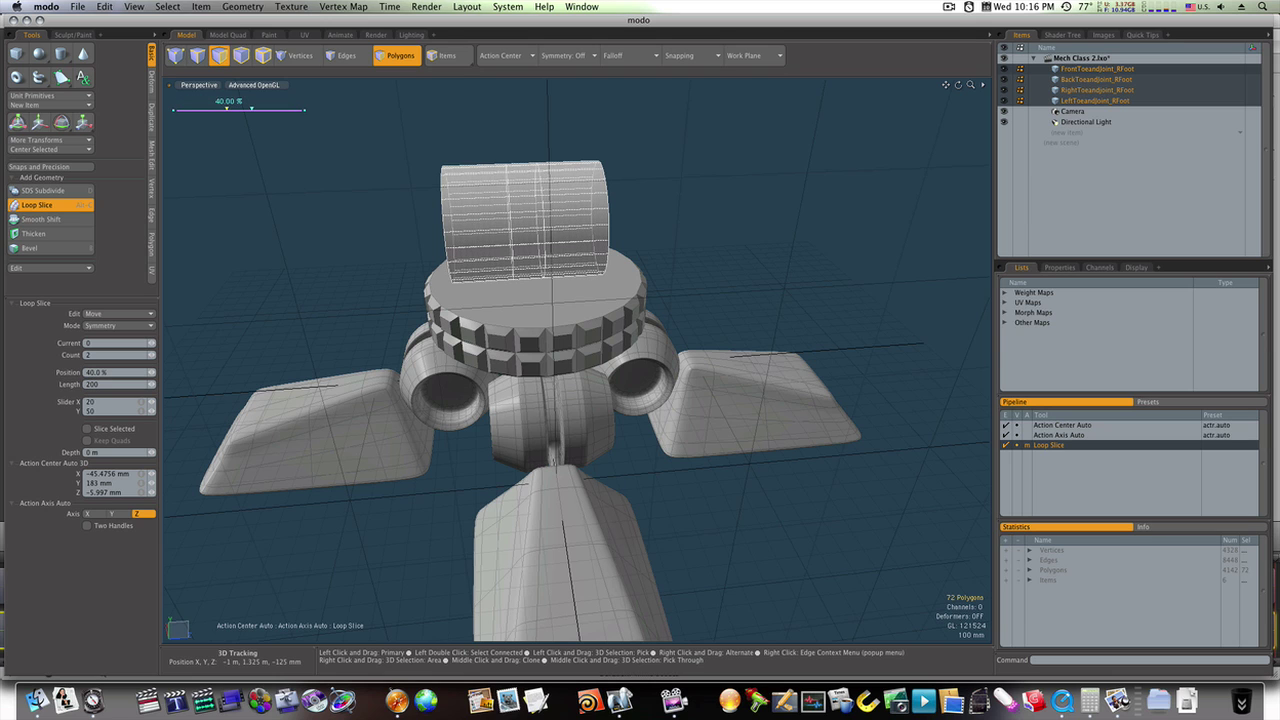
key("space")
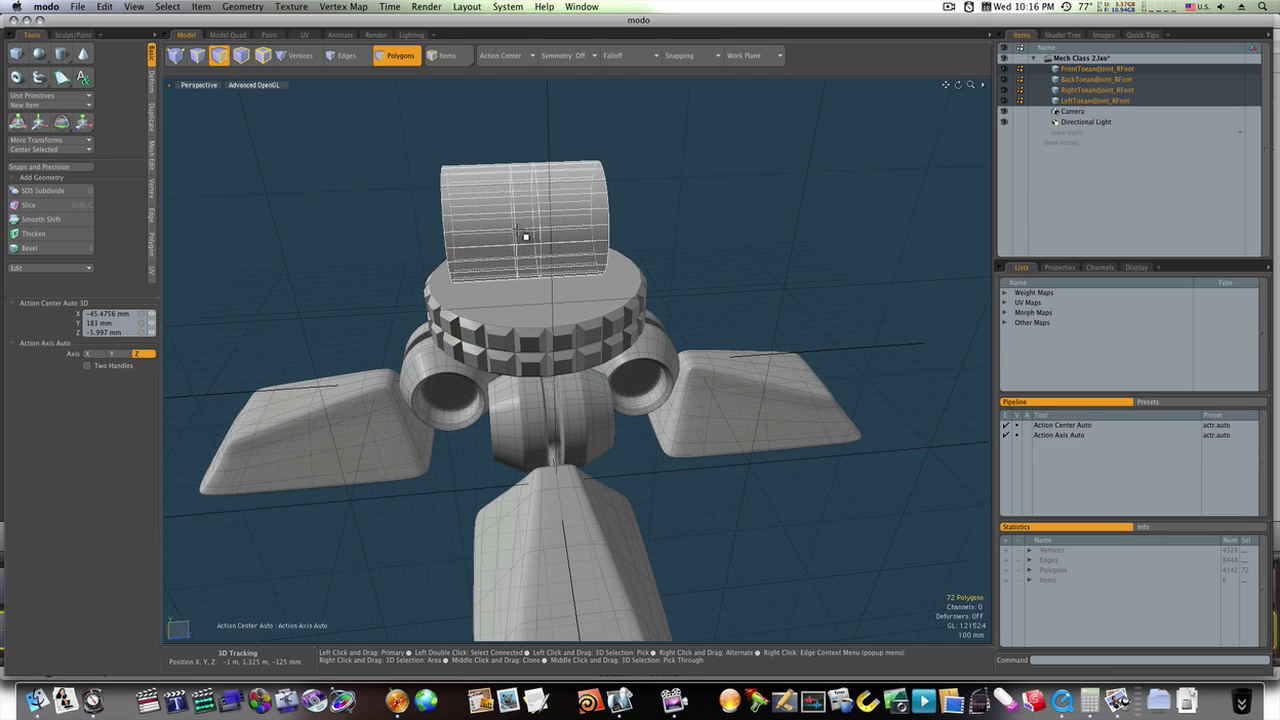
left_click(406, 183)
Move the cylinder's end cap on the negative Z side inward to shorten that end.
left_click_drag(410, 186, 449, 211, "alt")
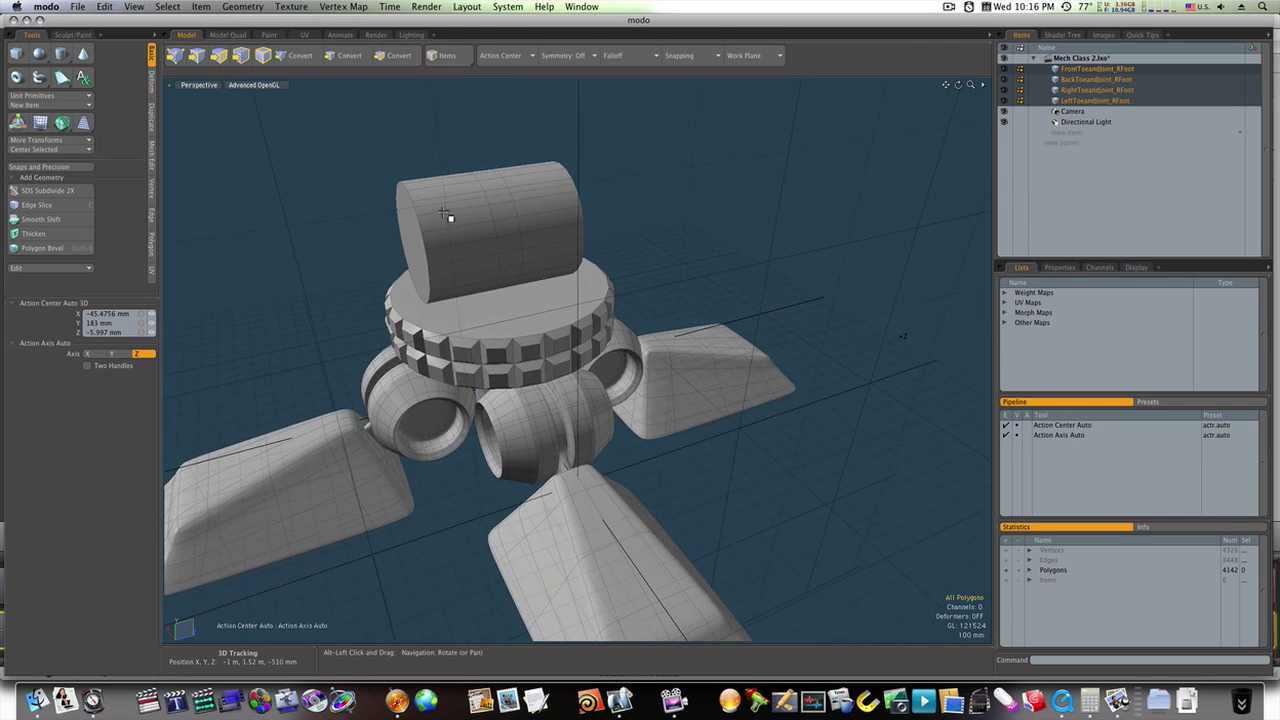
key("3")
left_click(415, 231)
key("w")
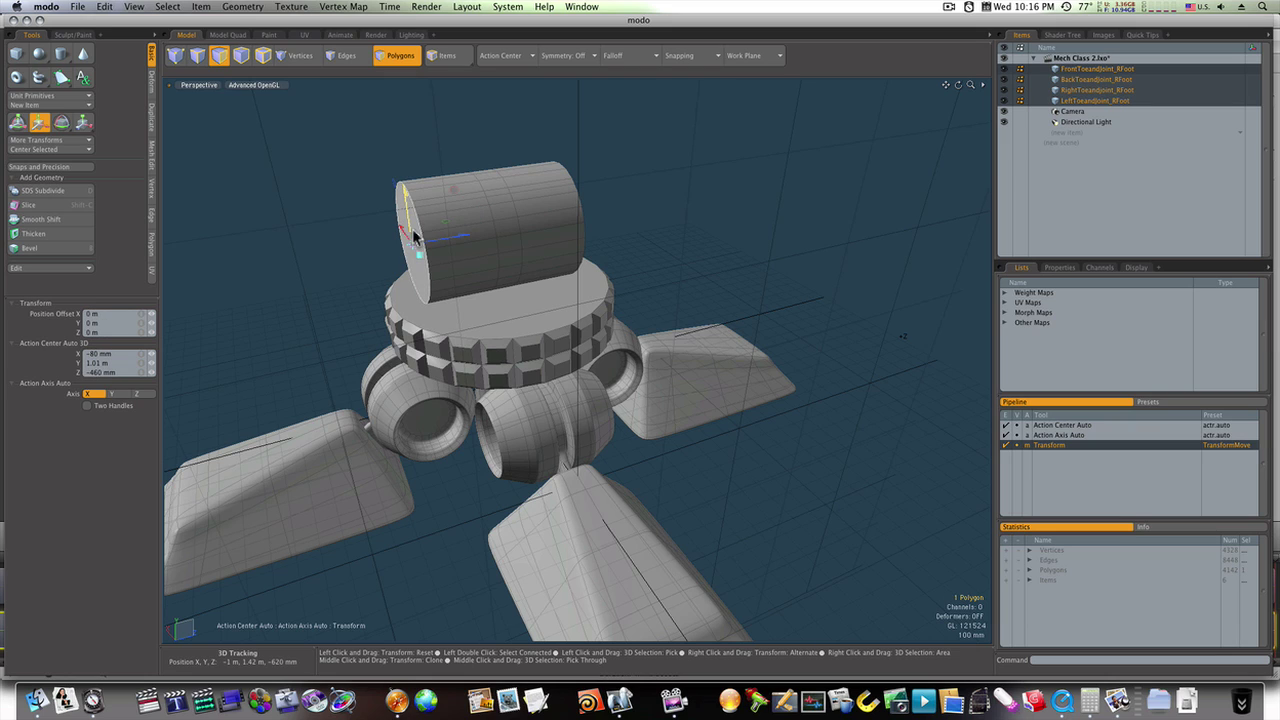
left_click_drag(442, 243, 480, 238)
key("space")
key("Escape")
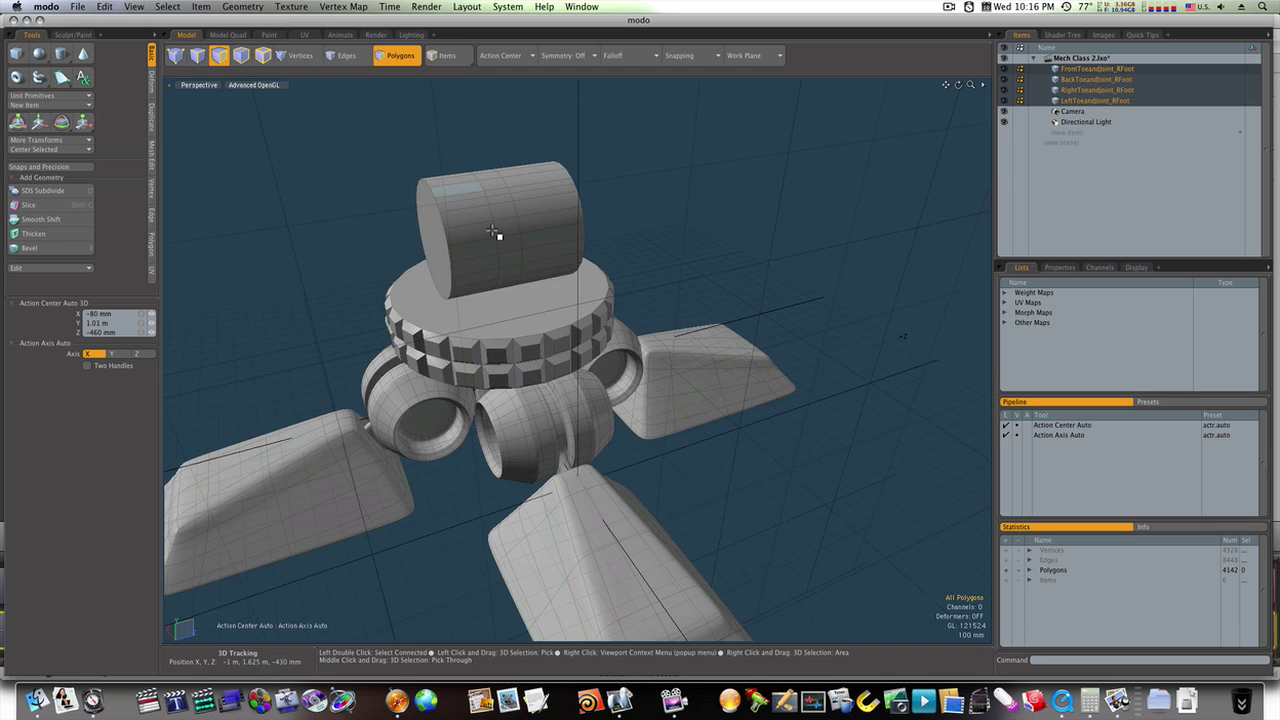
Move the opposite end cap inward by about 90 mm along Z to shorten the cylinder on that side.
left_click_drag(528, 300, 425, 295, "alt")
left_click(653, 251)
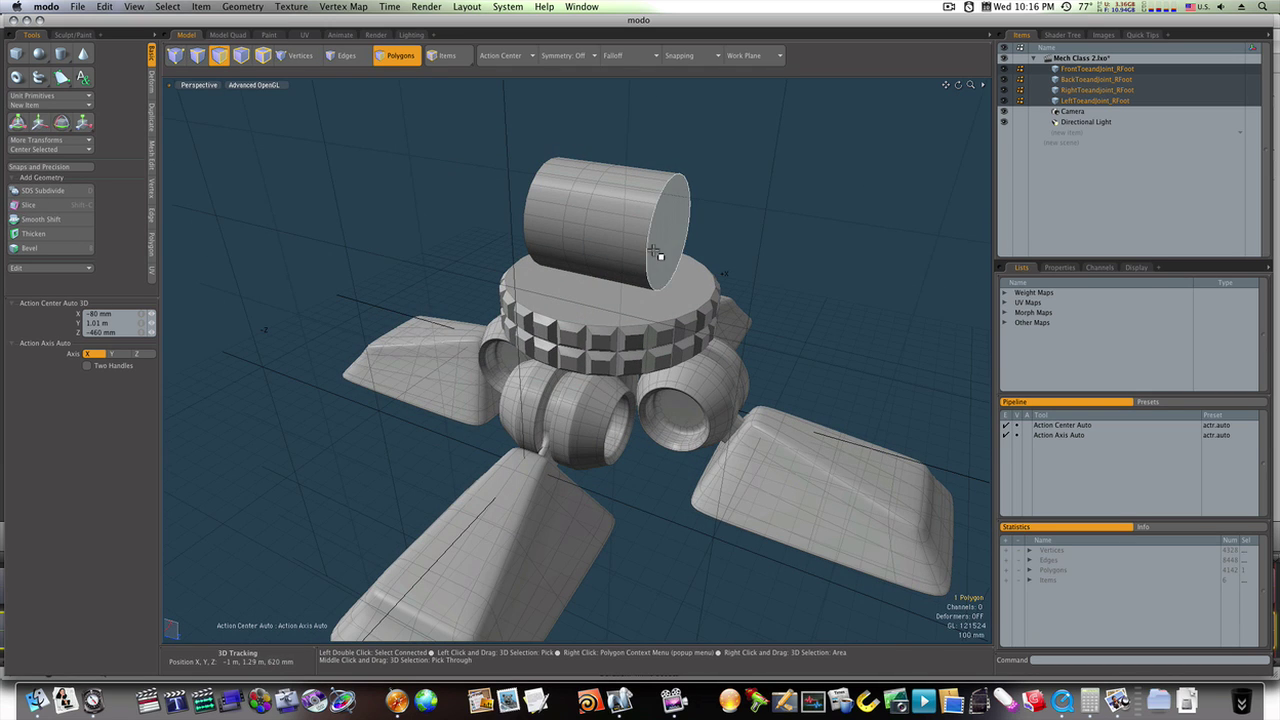
key("w")
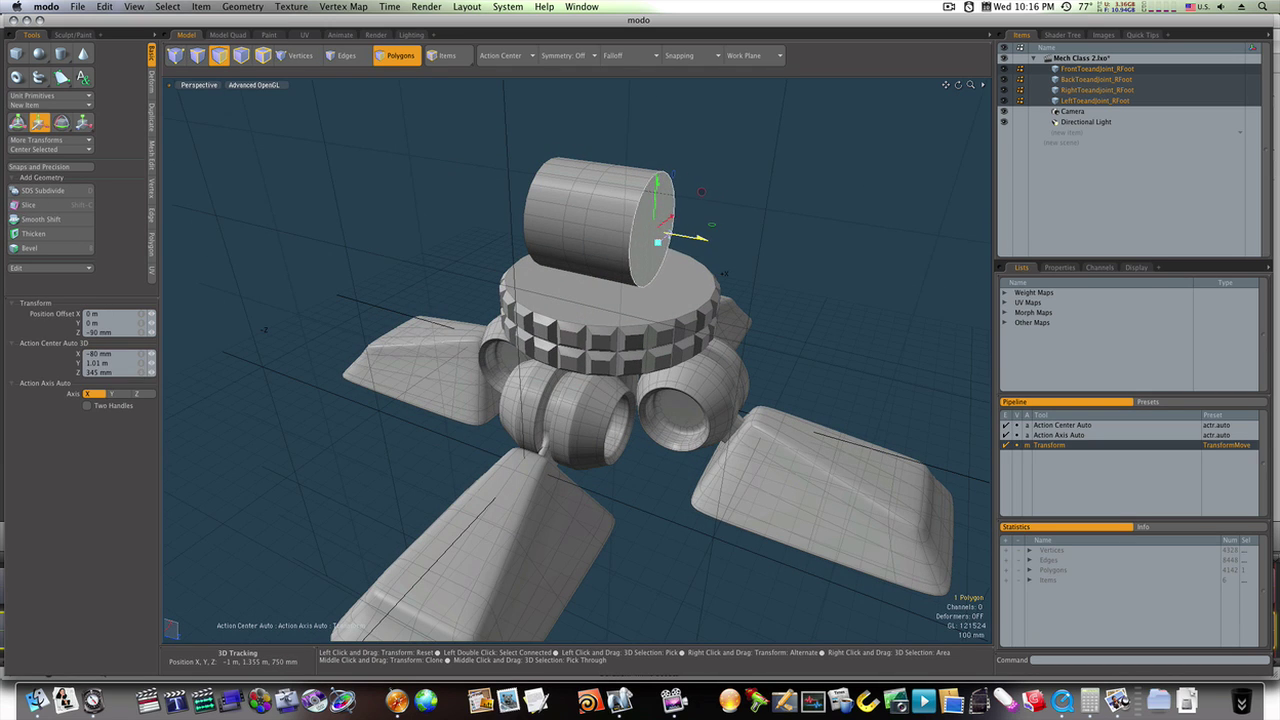
left_click_drag(600, 277, 686, 270, "alt")
key("space")
left_click(686, 257)
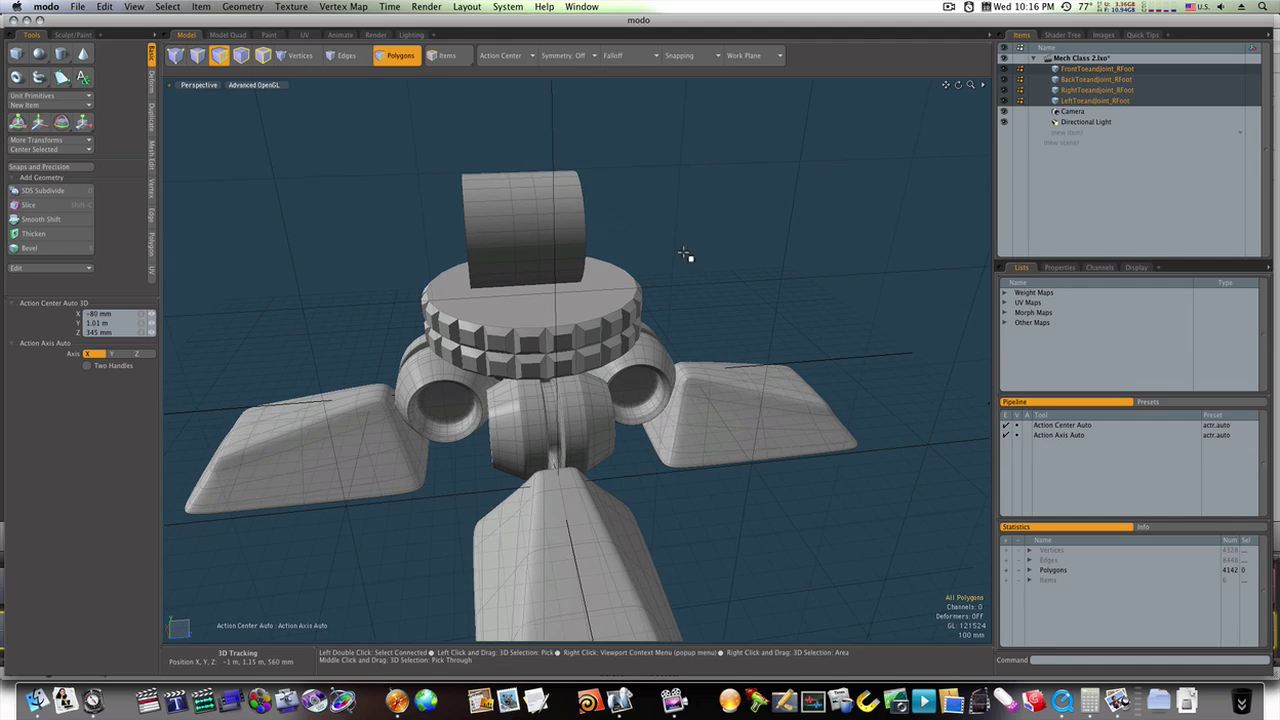
Bevel both end caps outward with a 160 mm shift and a 92 mm inset to taper the cylinder's ends.
left_click_drag(525, 257, 589, 265, "alt")
left_click(434, 258)
left_click(617, 248, "shift")
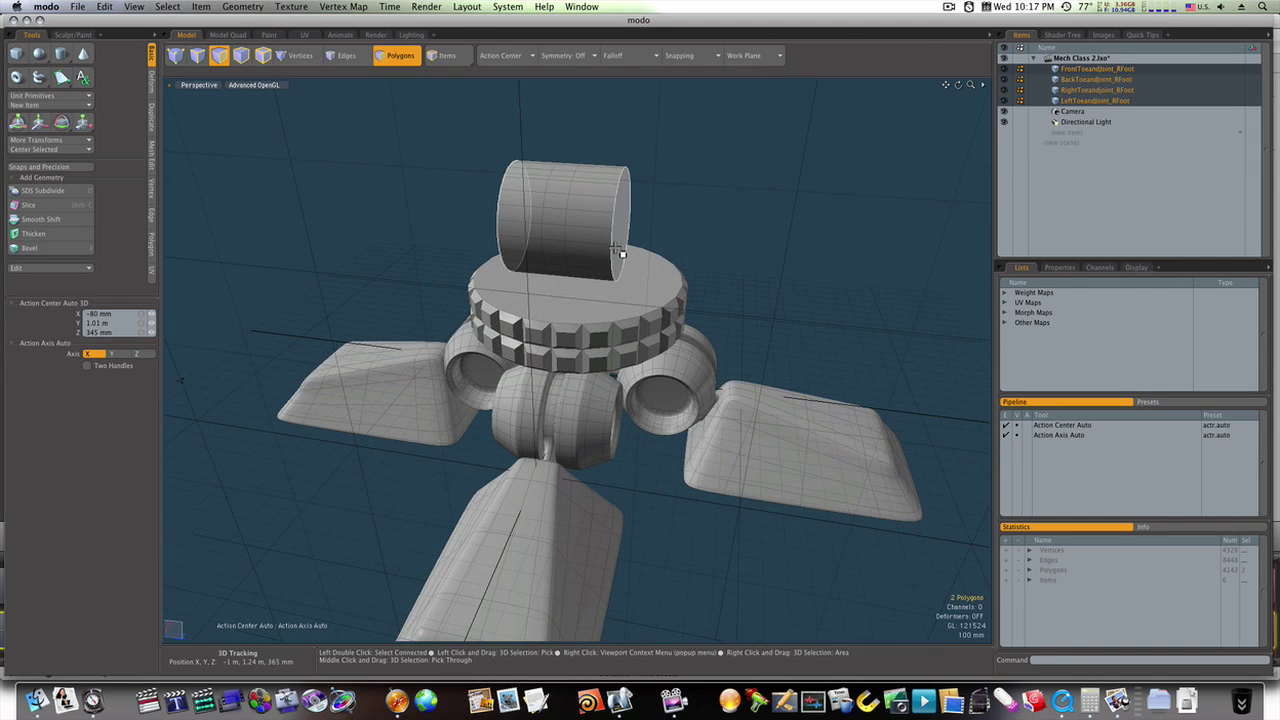
key("b")
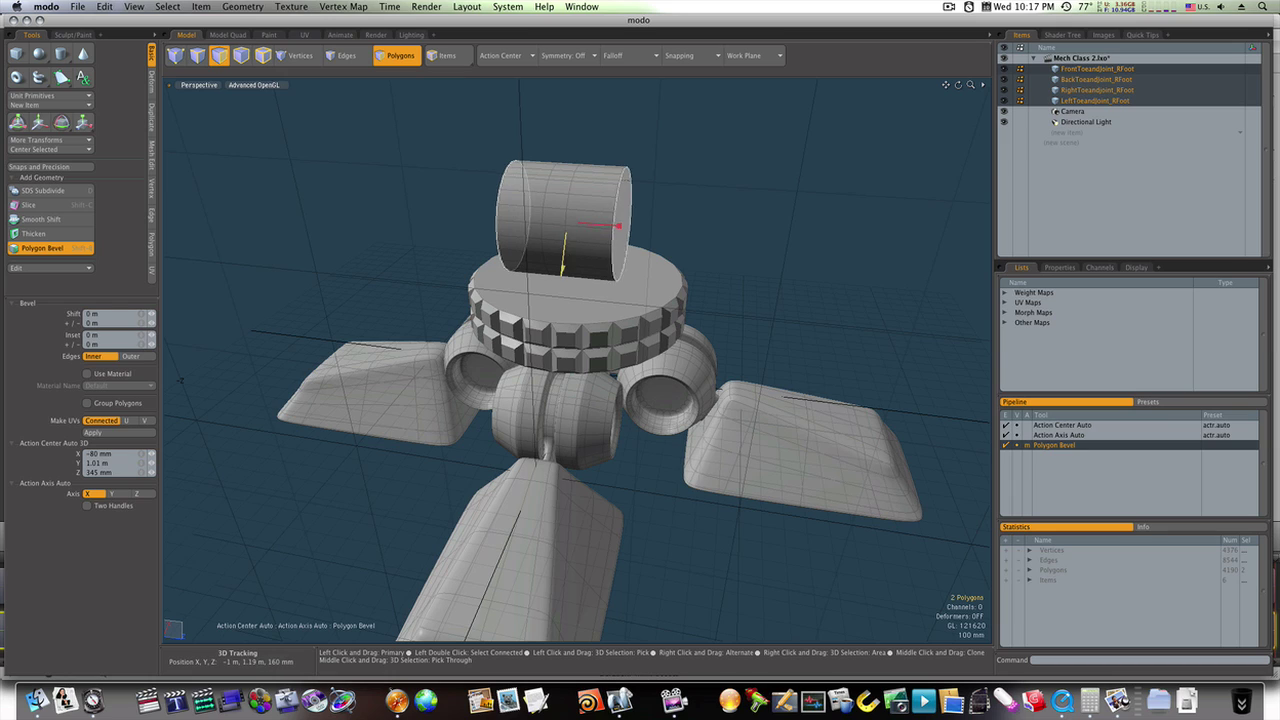
left_click_drag(563, 268, 573, 269)
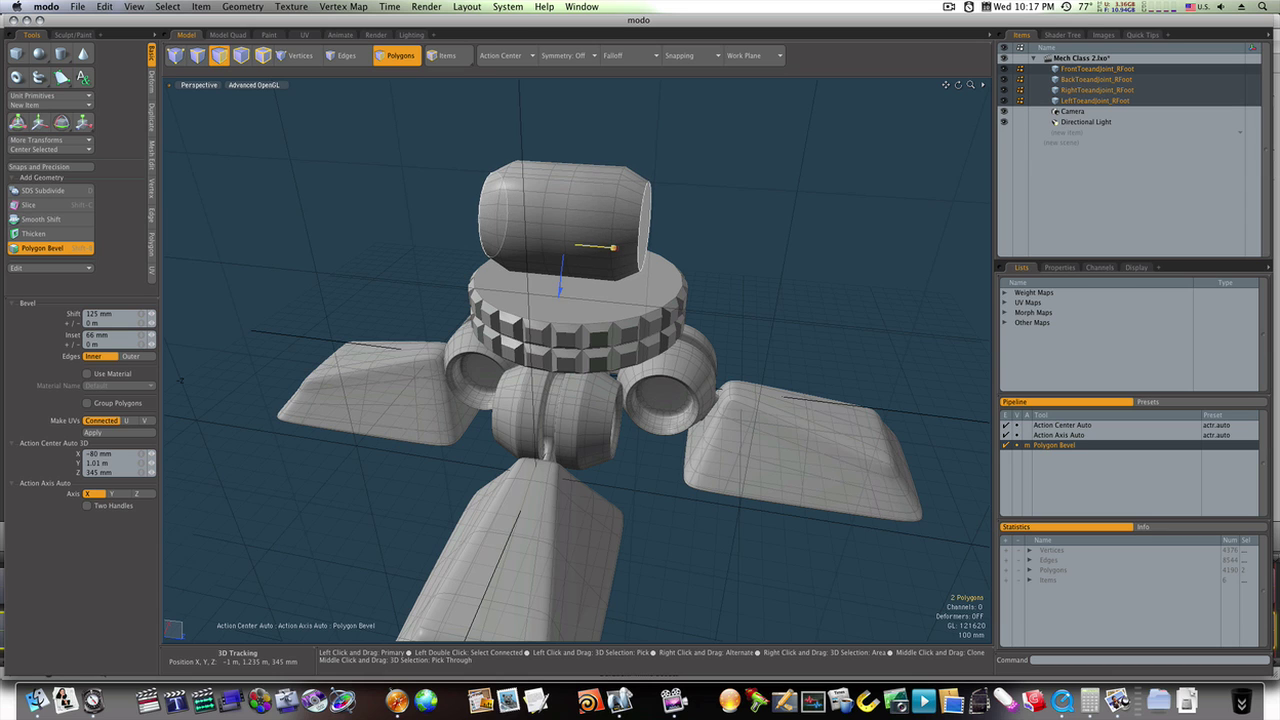
left_click_drag(563, 266, 642, 261)
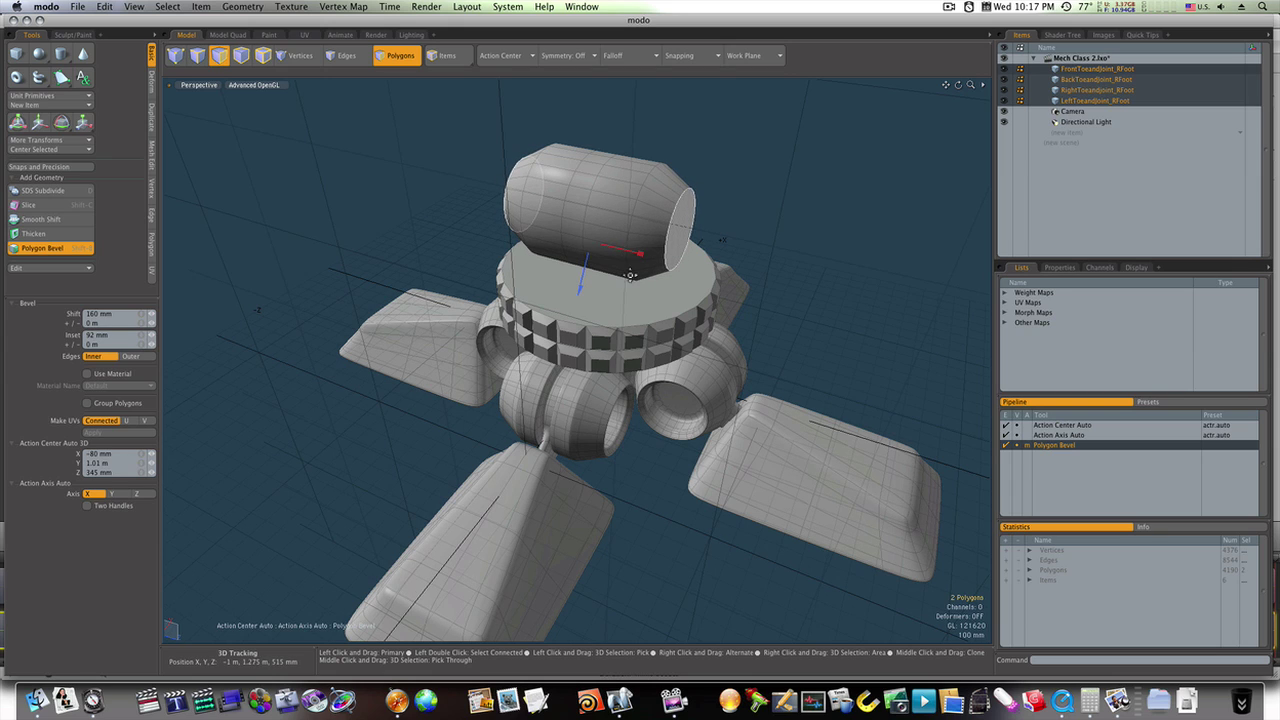
Bevel both end caps again with a 41 mm inset, and sink the inset faces inward to form recesses.
left_click(643, 231)
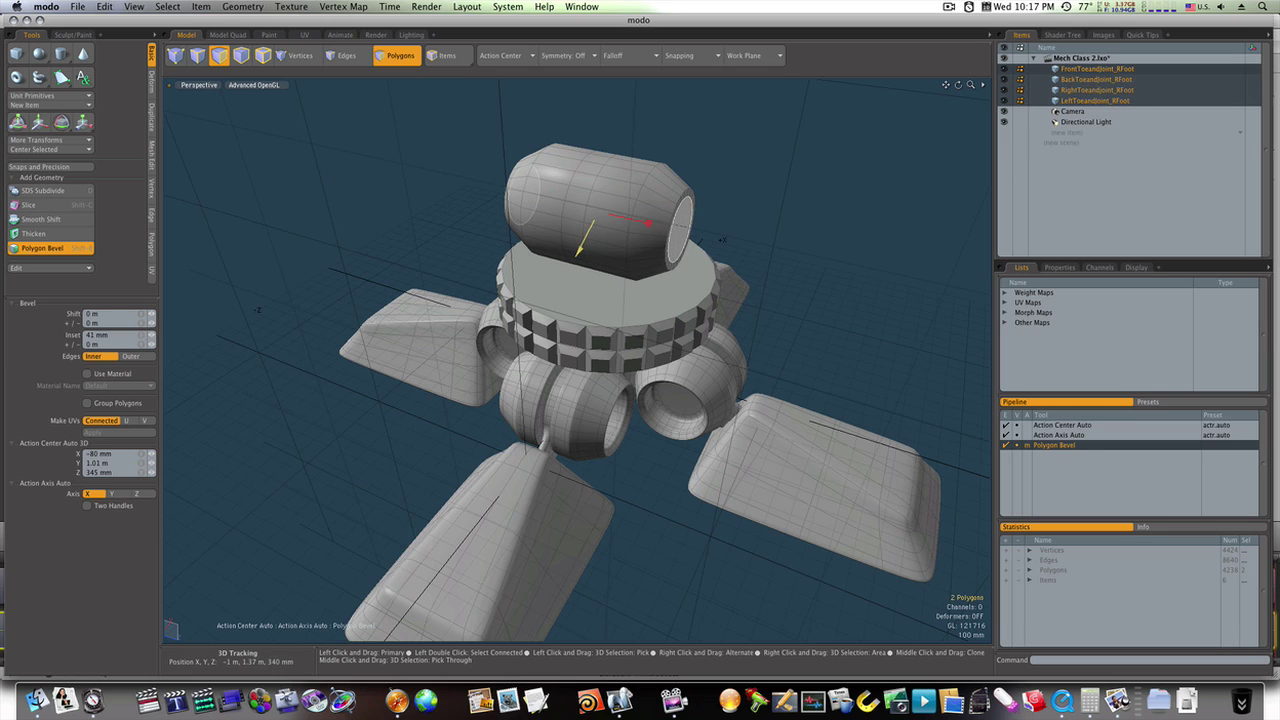
left_click(606, 200)
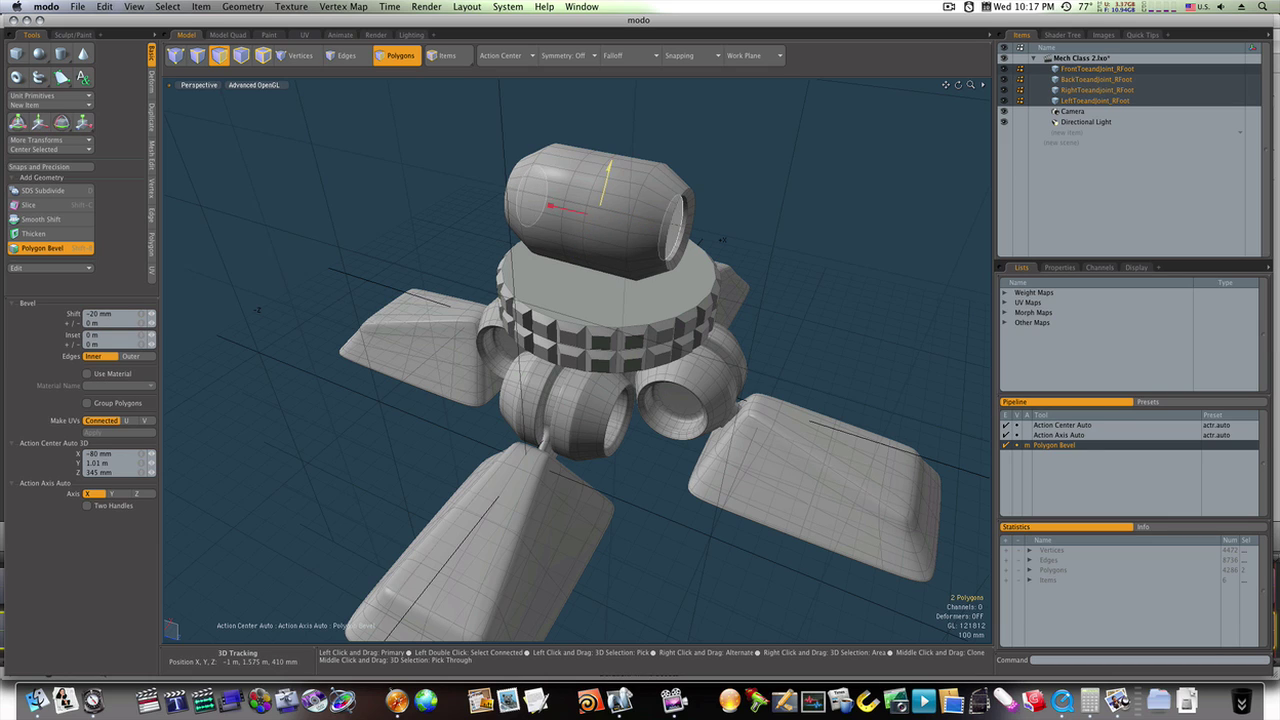
left_click_drag(609, 165, 605, 181)
key("space")
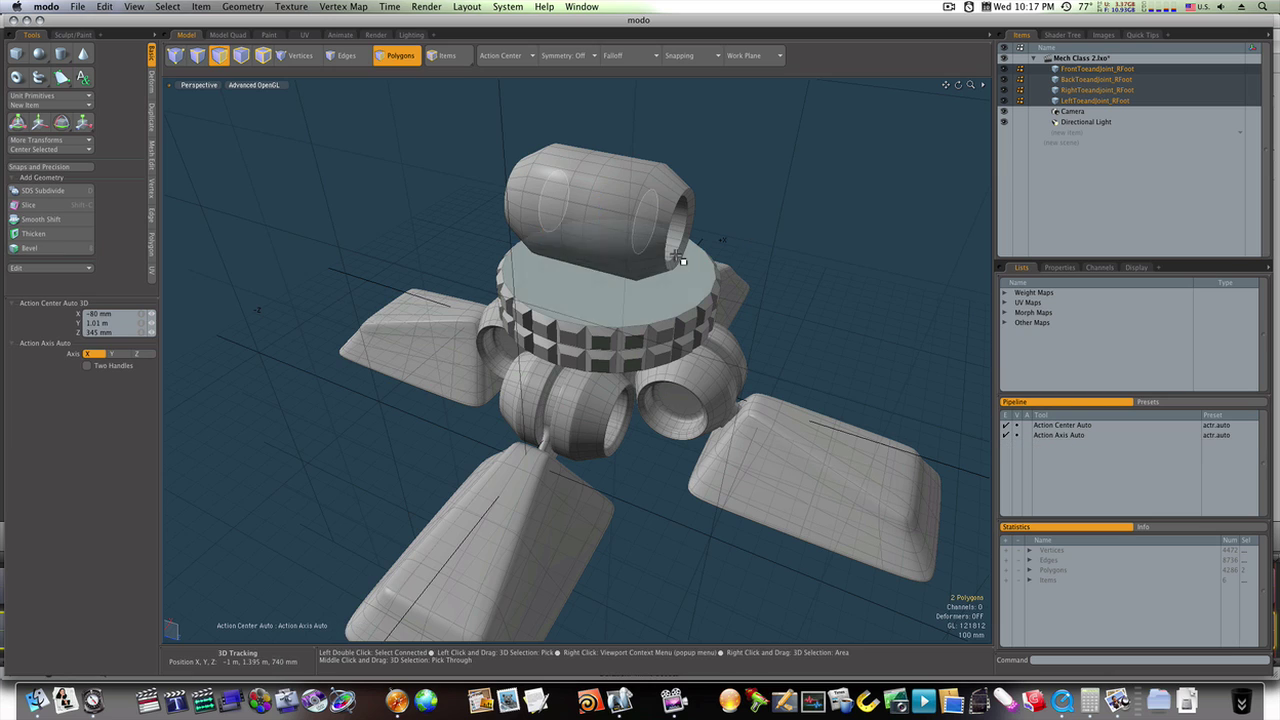
Extrude the middle polygon loop of the cylinder in place and scale it down to form a narrow inner core.
left_click_drag(660, 242, 584, 224, "alt")
left_click(560, 225)
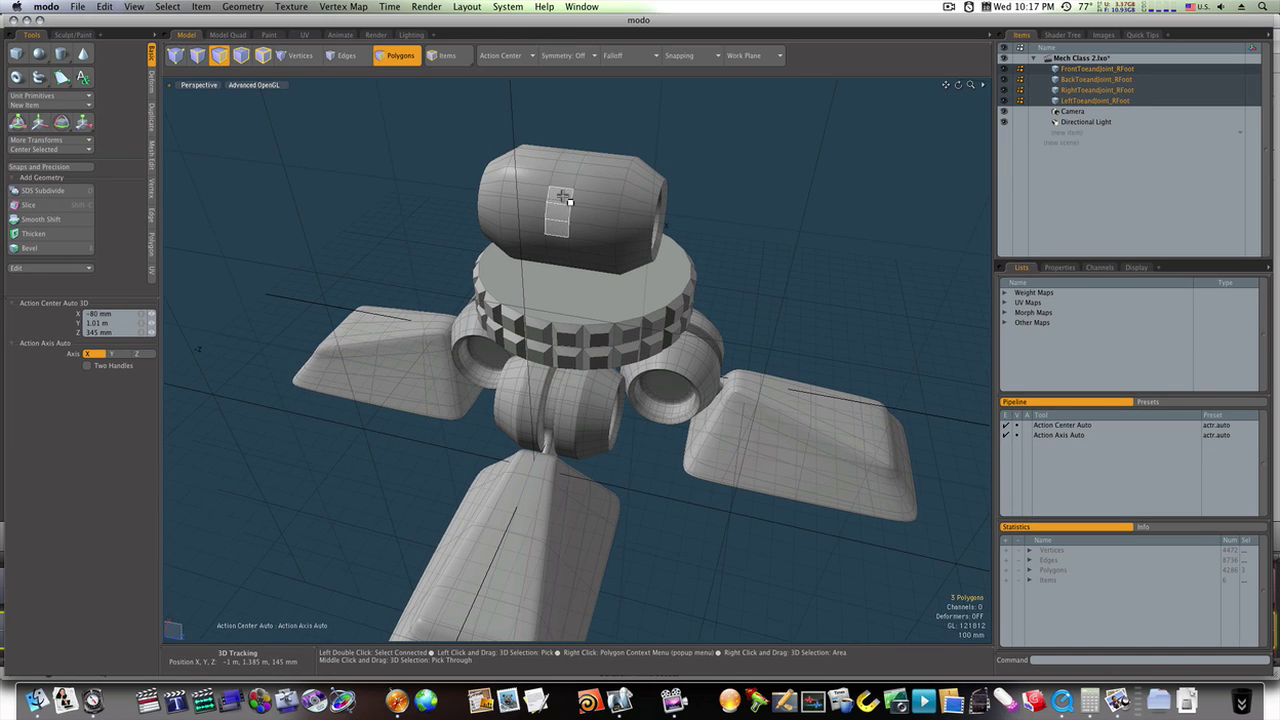
left_click(565, 202, "shift")
key("l")
key("shift+x")
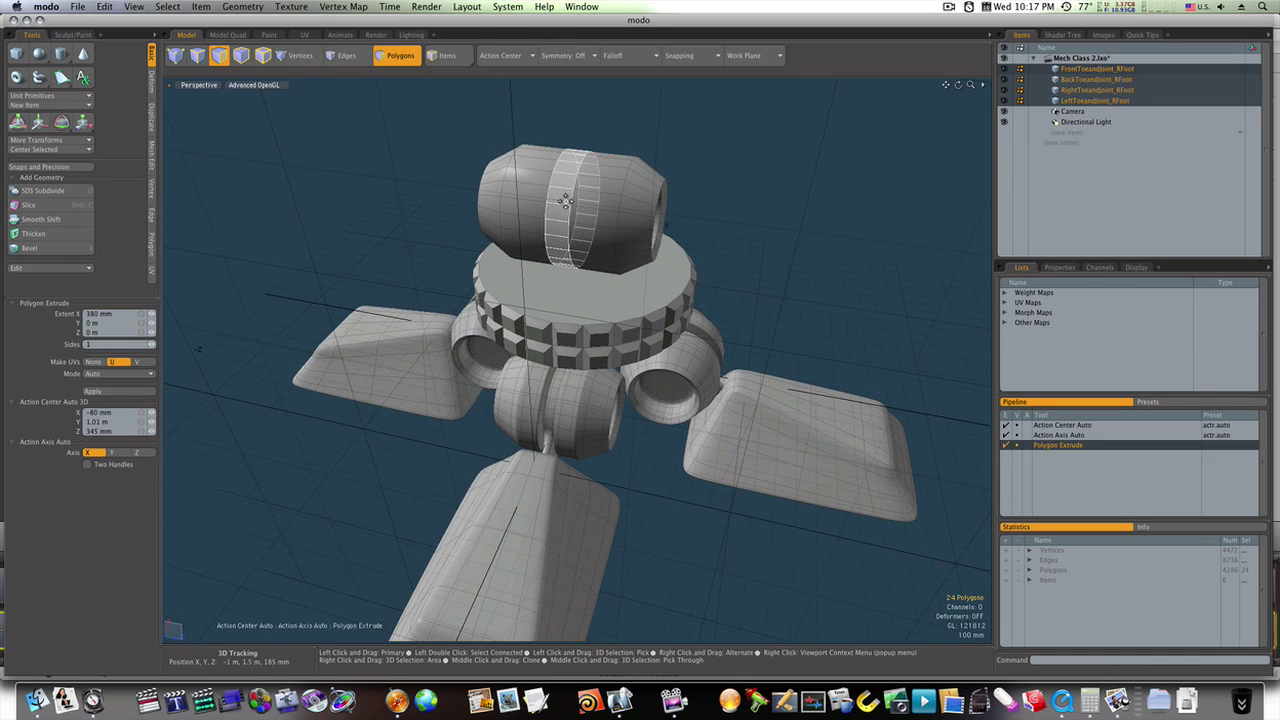
key("r")
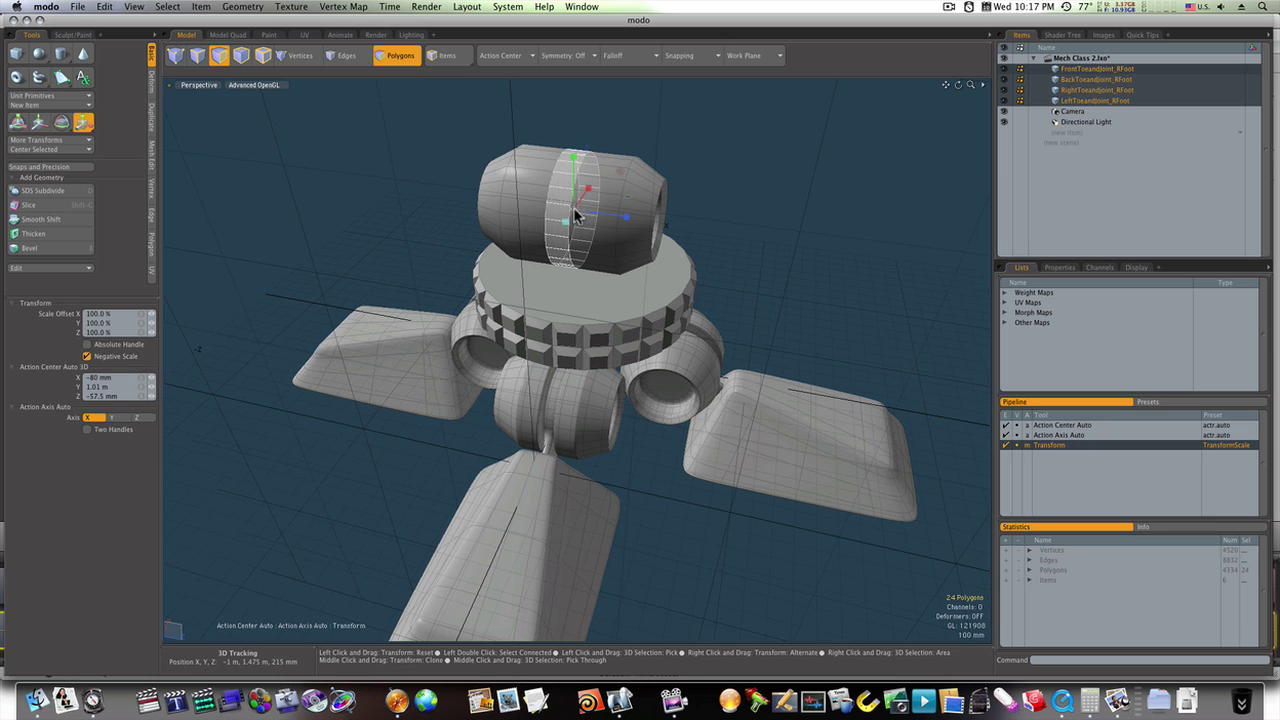
left_click_drag(575, 215, 565, 218)
key("q")
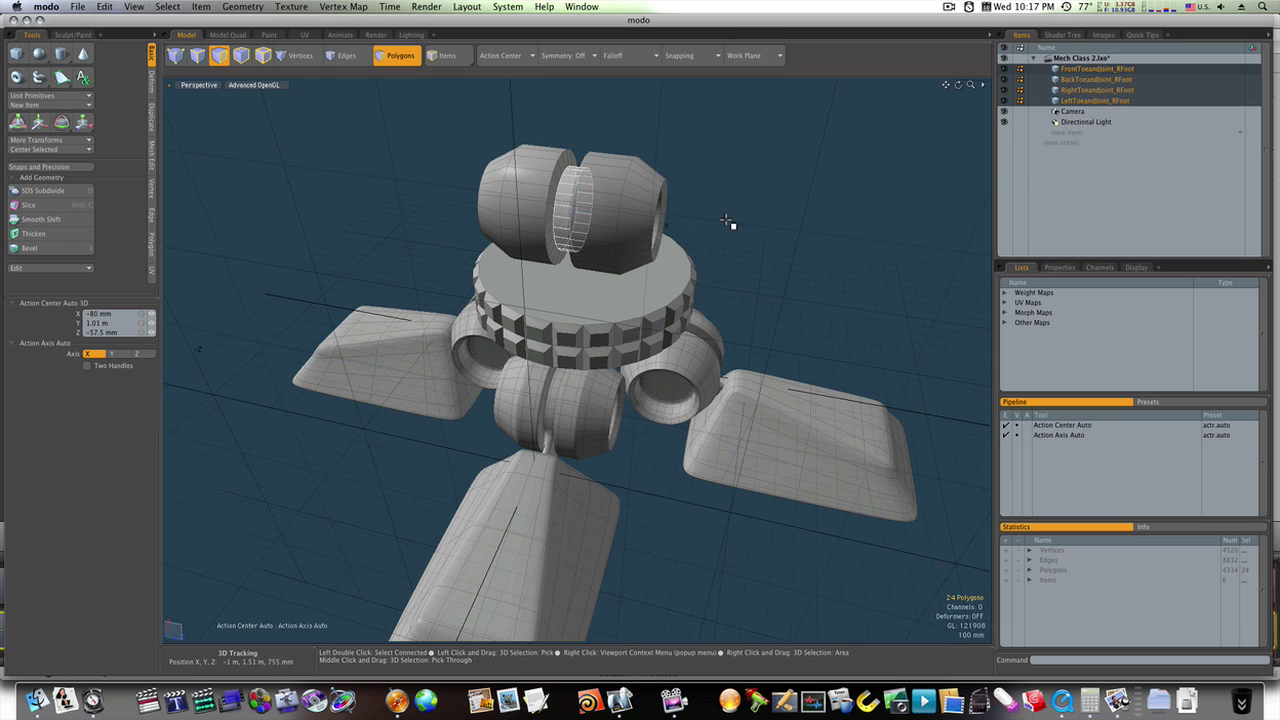
left_click(710, 226)
Select the entire grooved cylinder joint and move it up, clear of the toothed discs.
left_click_drag(708, 227, 416, 196, "alt")
key("3")
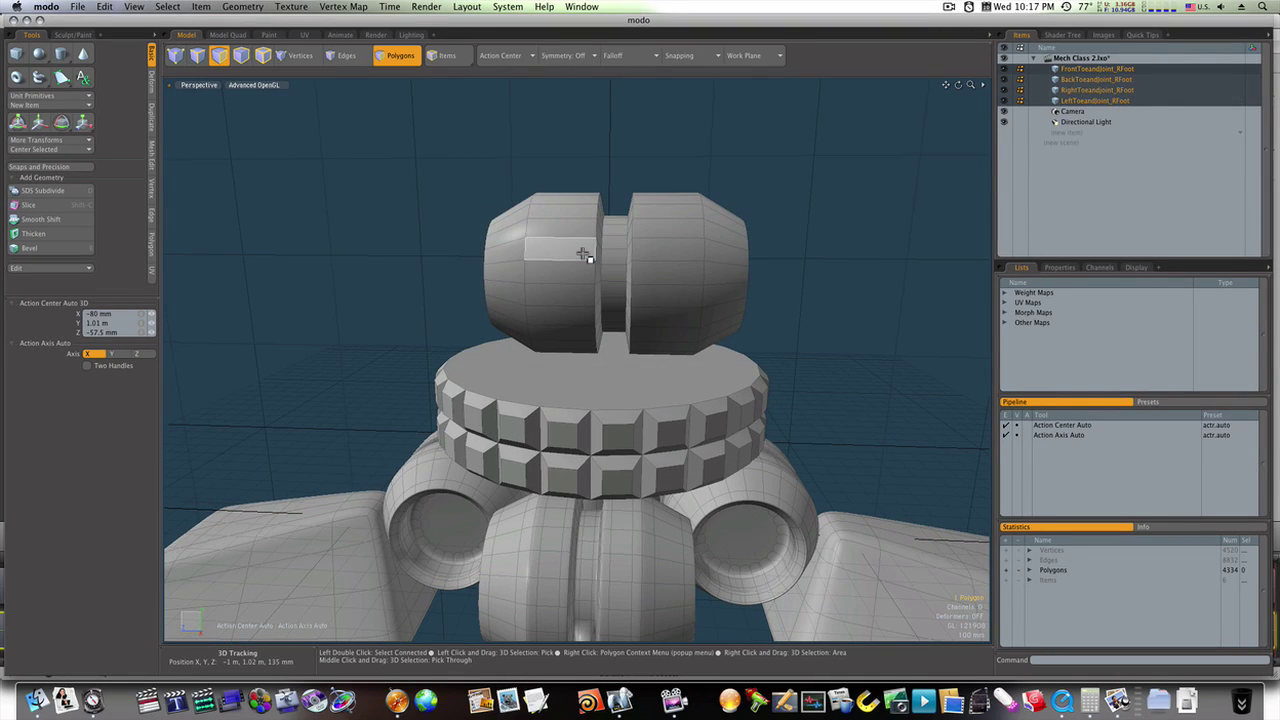
double_click(586, 250)
key("w")
left_click_drag(615, 237, 615, 158)
key("space")
Bevel the seven lower polygons of the inner core as a group, with a 445 mm shift toward the toothed discs.
left_click(617, 245)
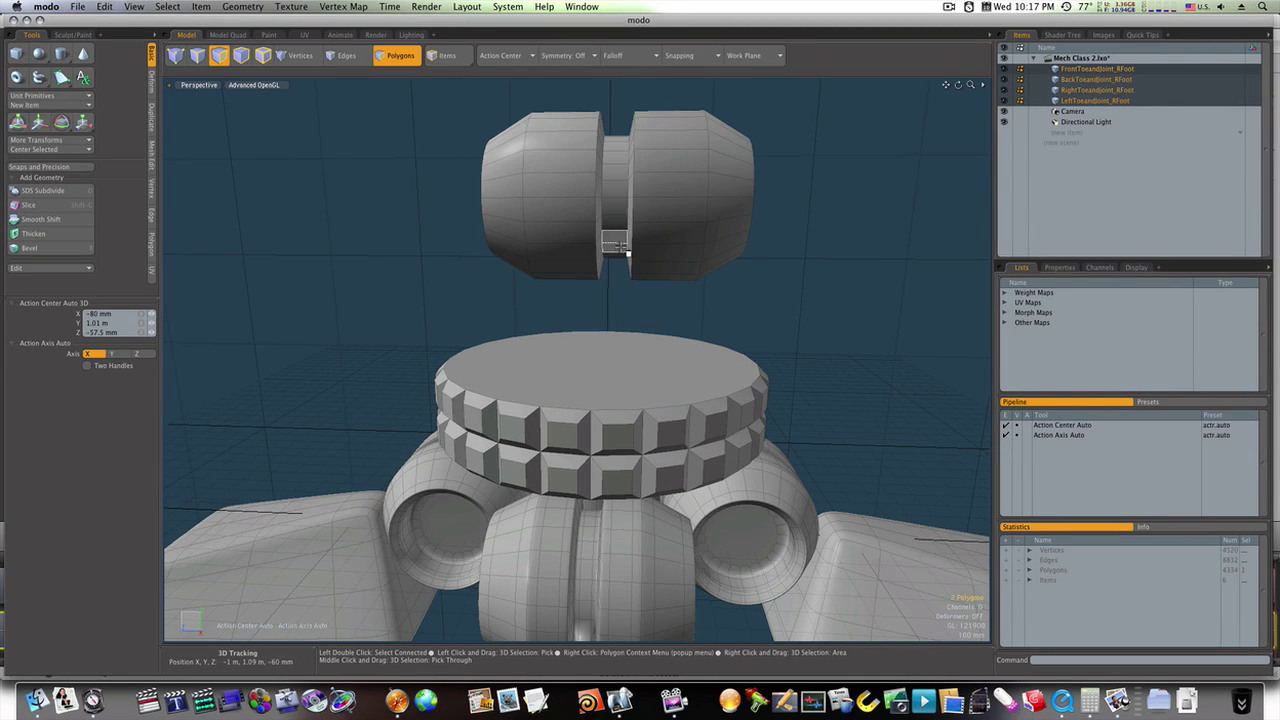
left_click_drag(620, 265, 809, 402, "alt")
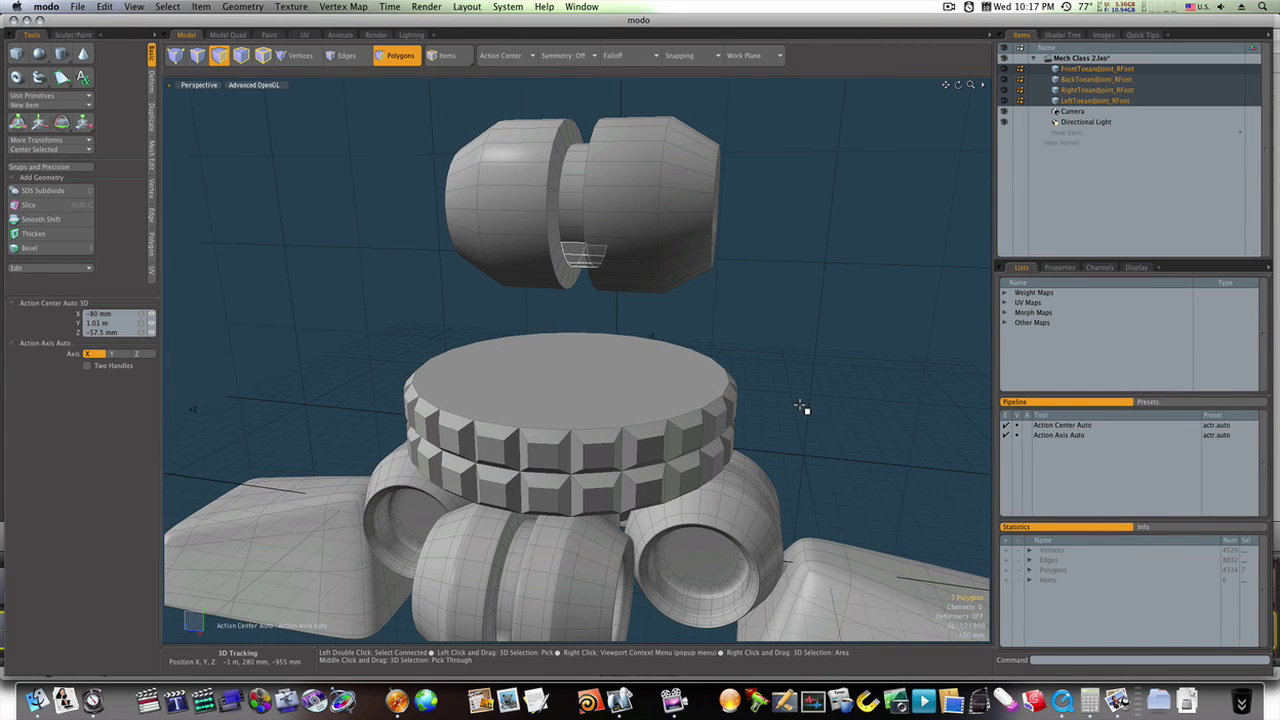
key("b")
left_click_drag(588, 299, 585, 393)
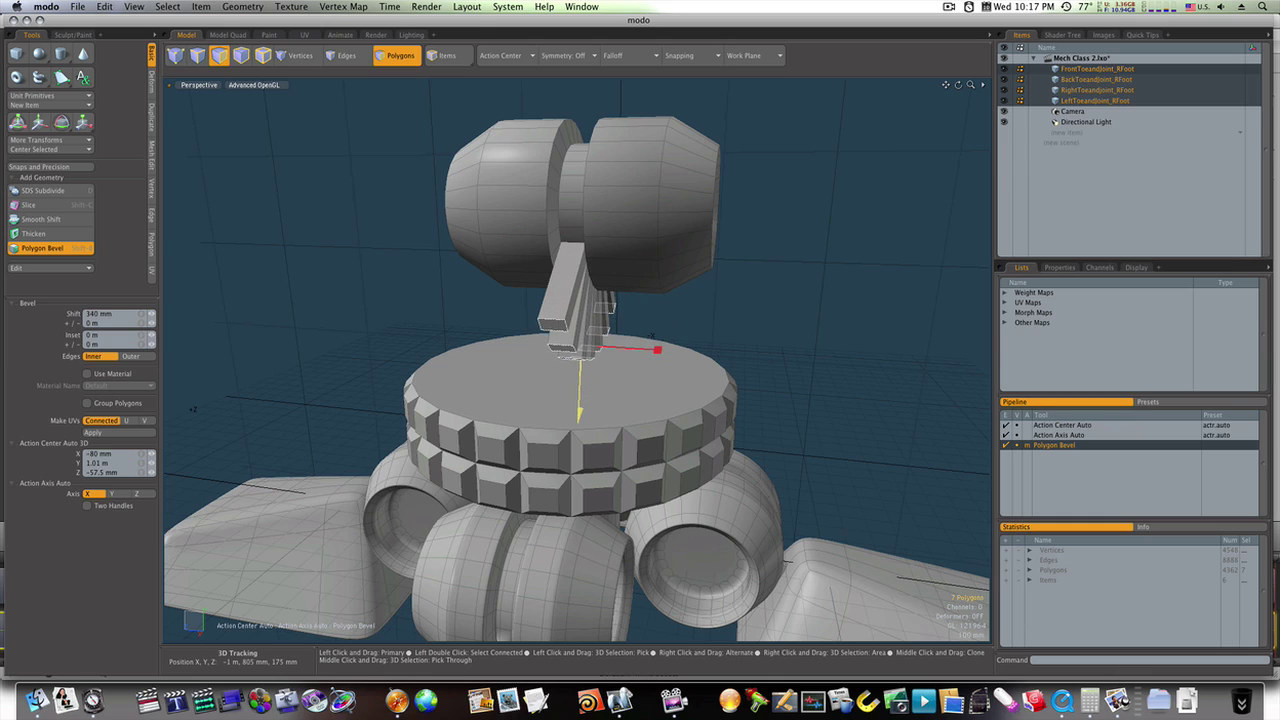
left_click(89, 404)
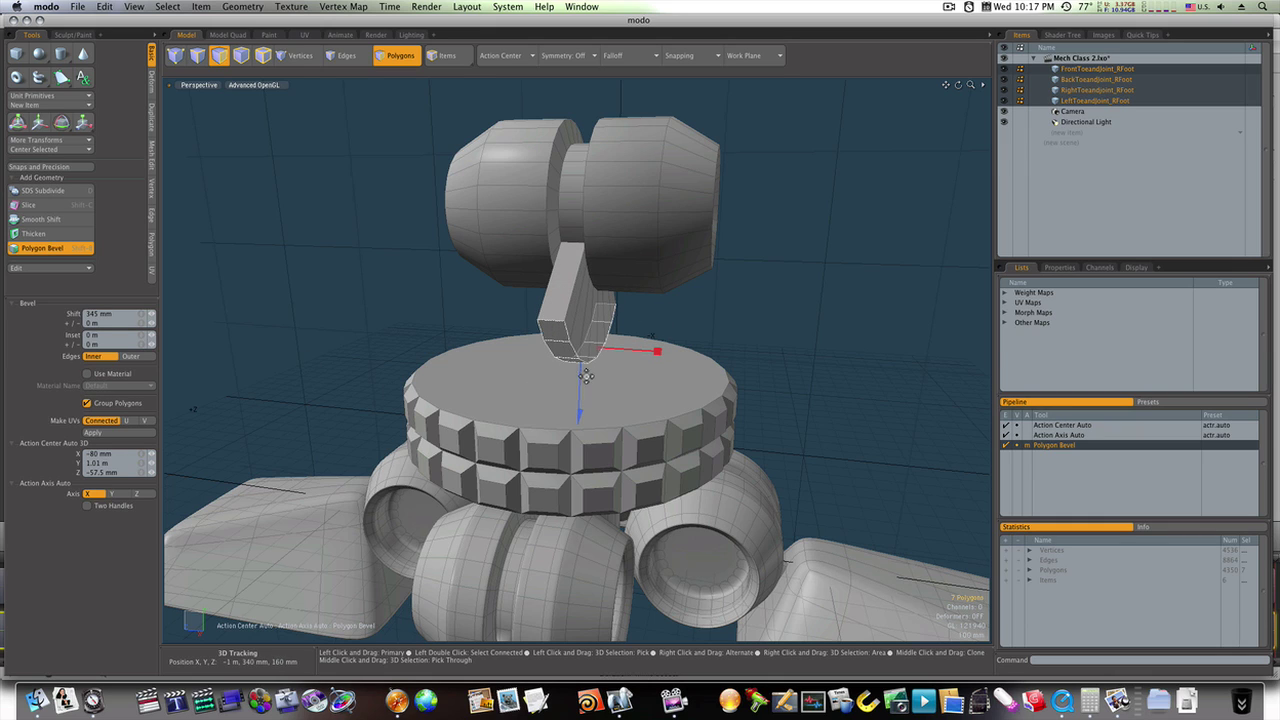
left_click_drag(579, 417, 580, 441)
left_click_drag(660, 378, 546, 369, "alt")
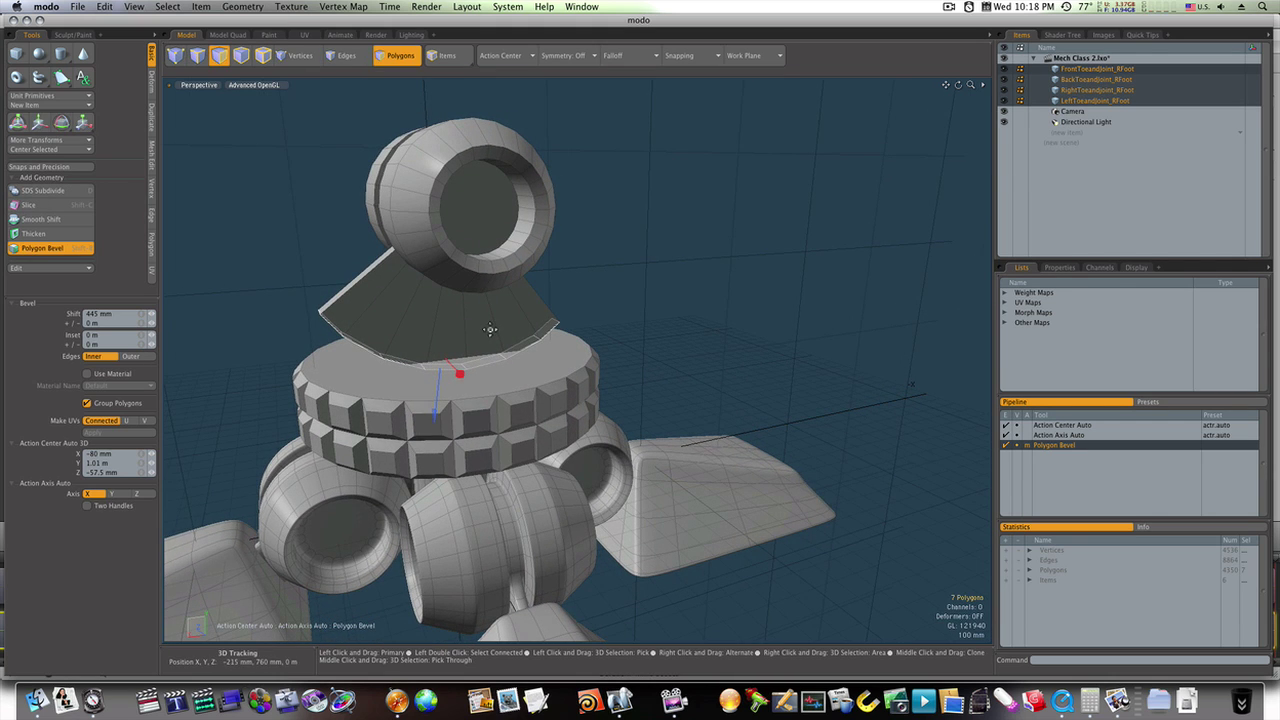
Scale the seven lower bracket polygons to about 88% in X to narrow the bracket's flared end.
key("r")
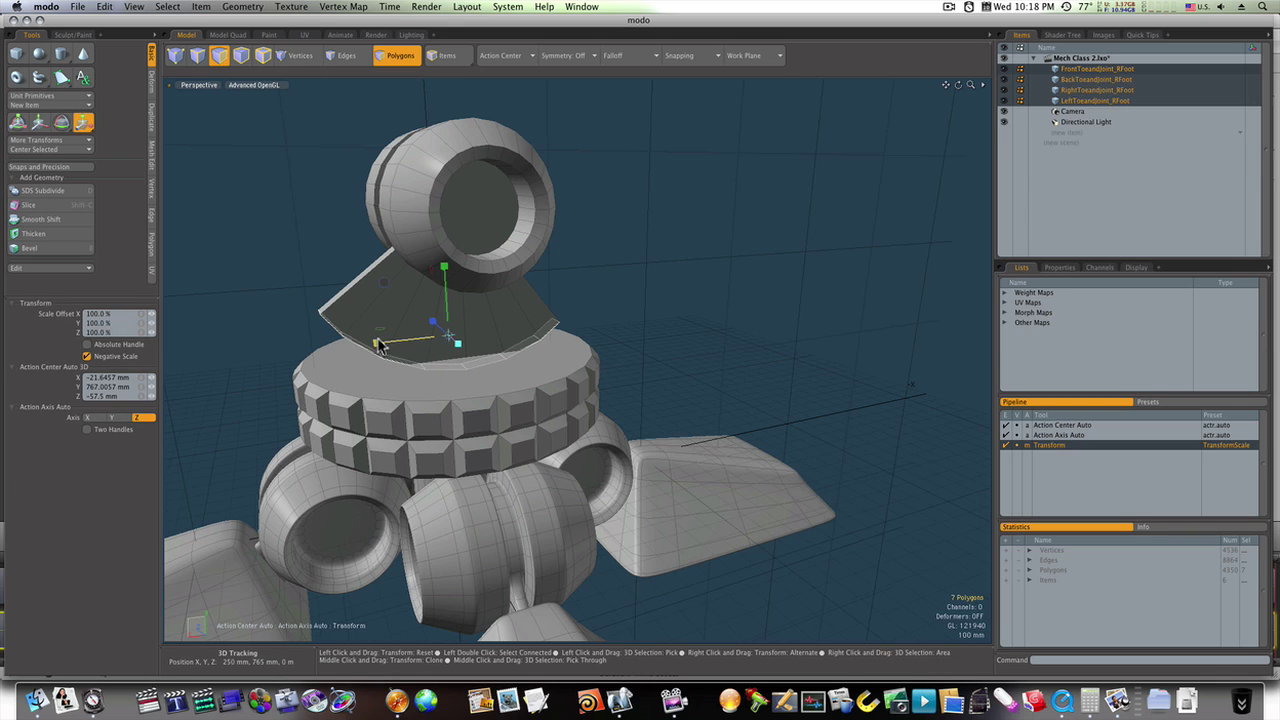
left_click_drag(379, 345, 387, 343)
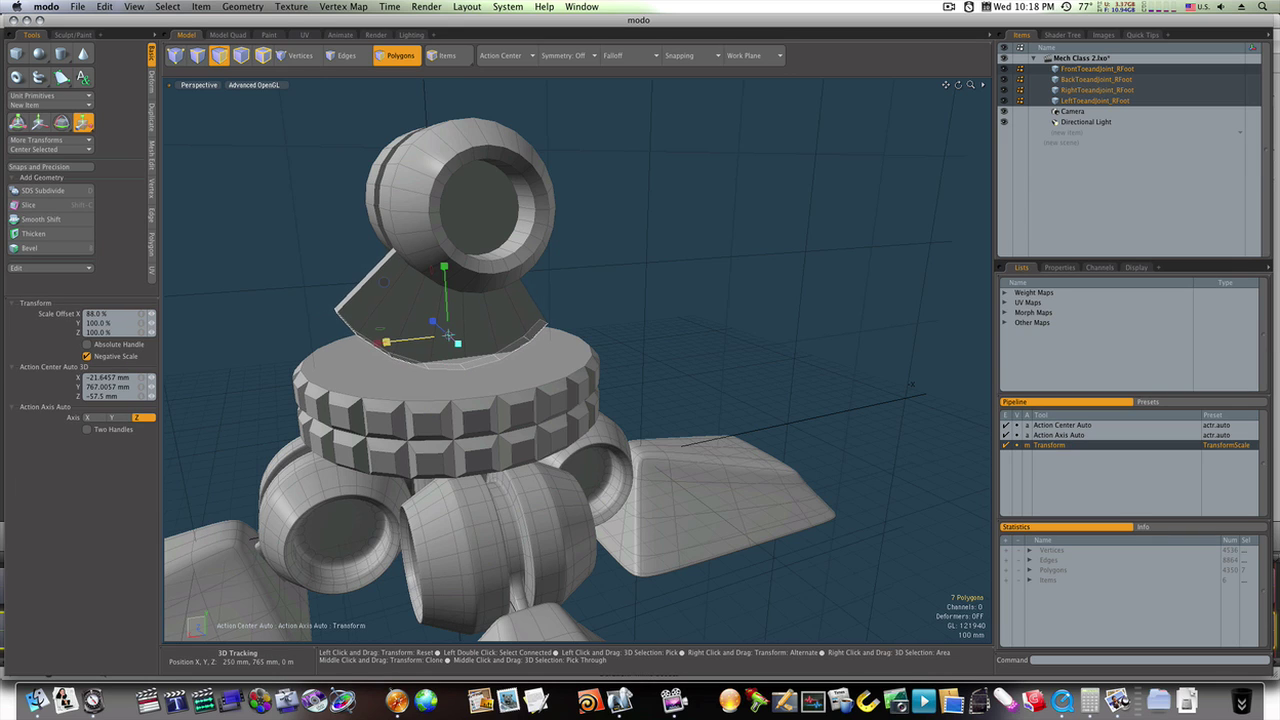
Select the entire ankle joint with its bracket and try lowering it about 355 mm into the toothed discs.
double_click(398, 337)
key("w")
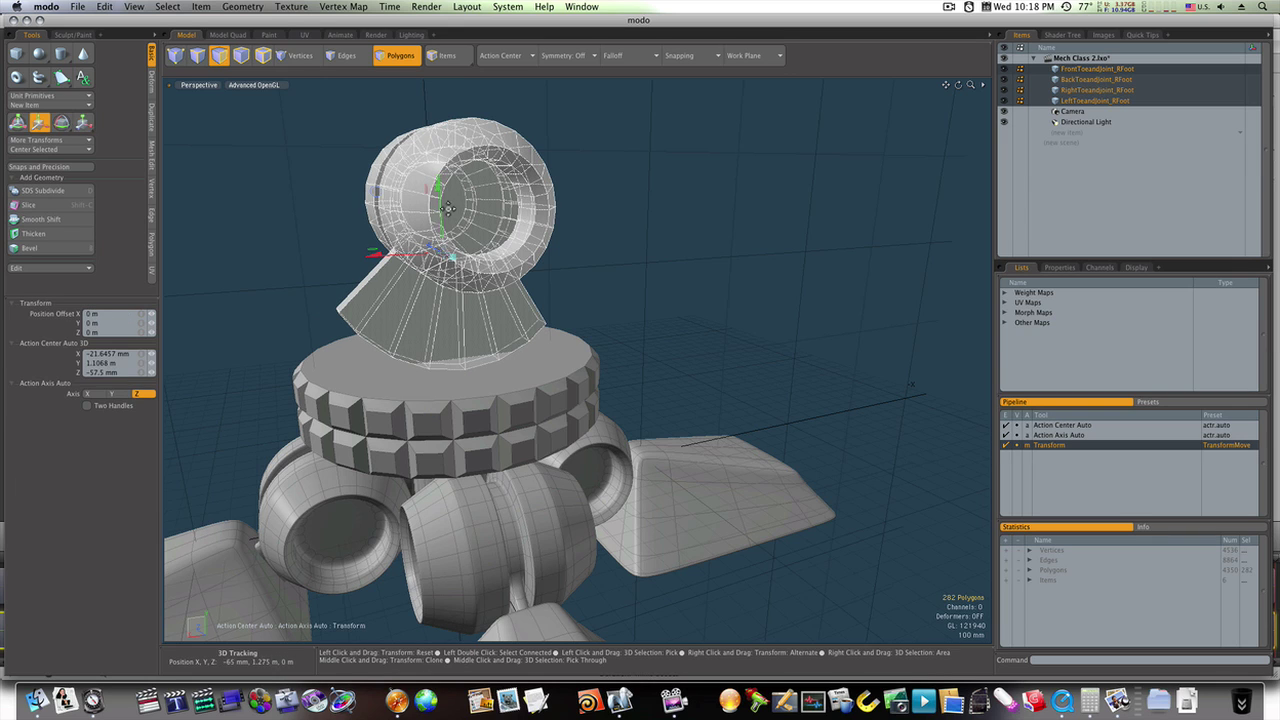
left_click_drag(437, 182, 486, 282)
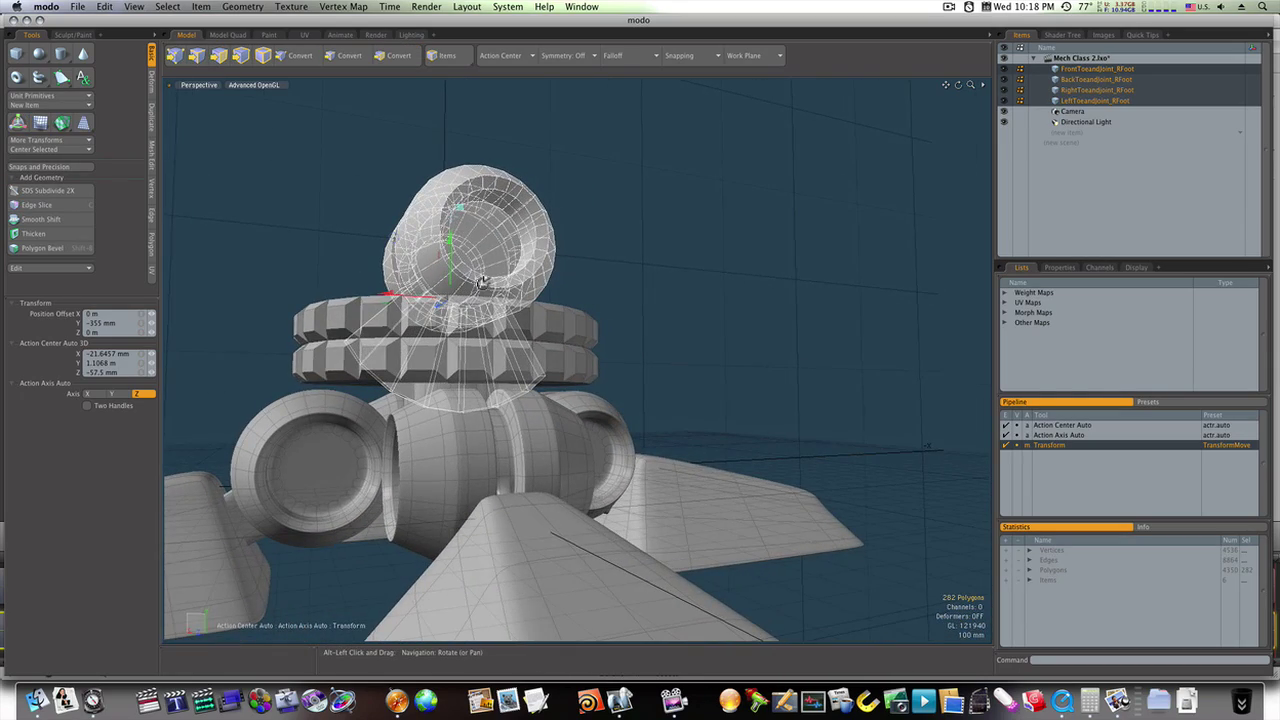
left_click_drag(451, 242, 454, 130)
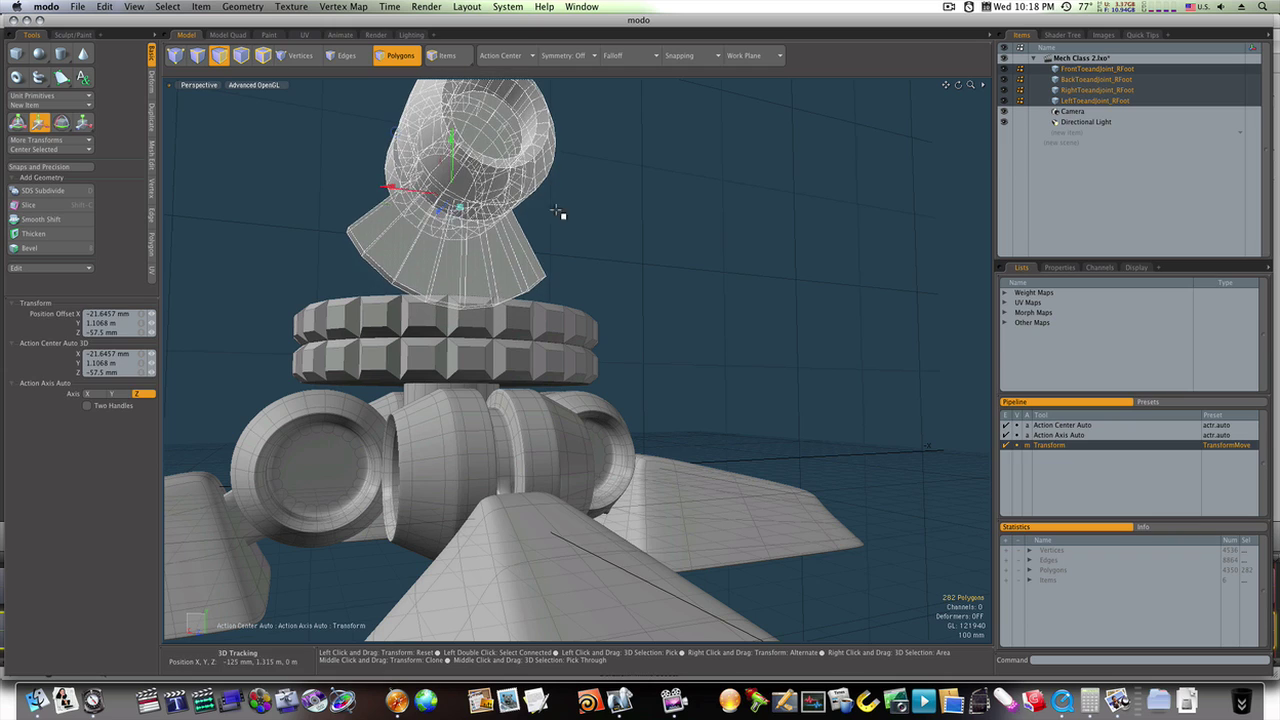
key("space")
Select the seven polygons along the bracket's lower edge and scale them down in Y to flatten the curve.
left_click(560, 214)
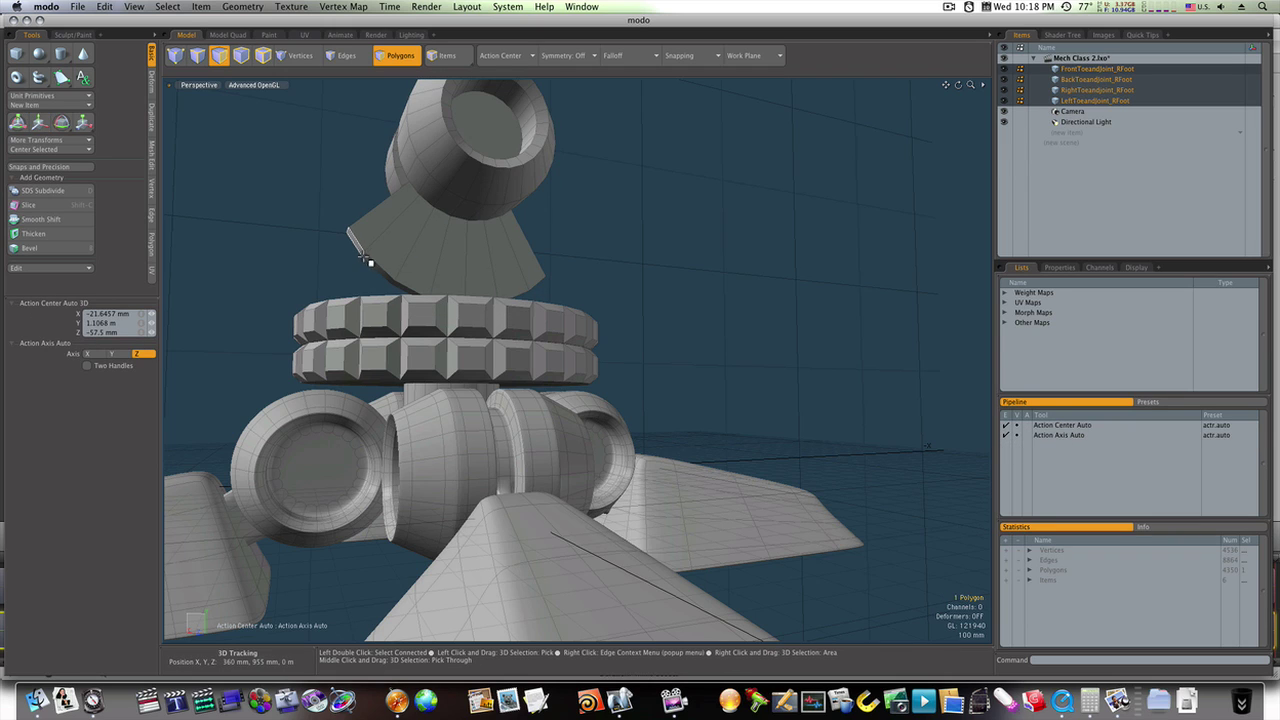
double_click(368, 258)
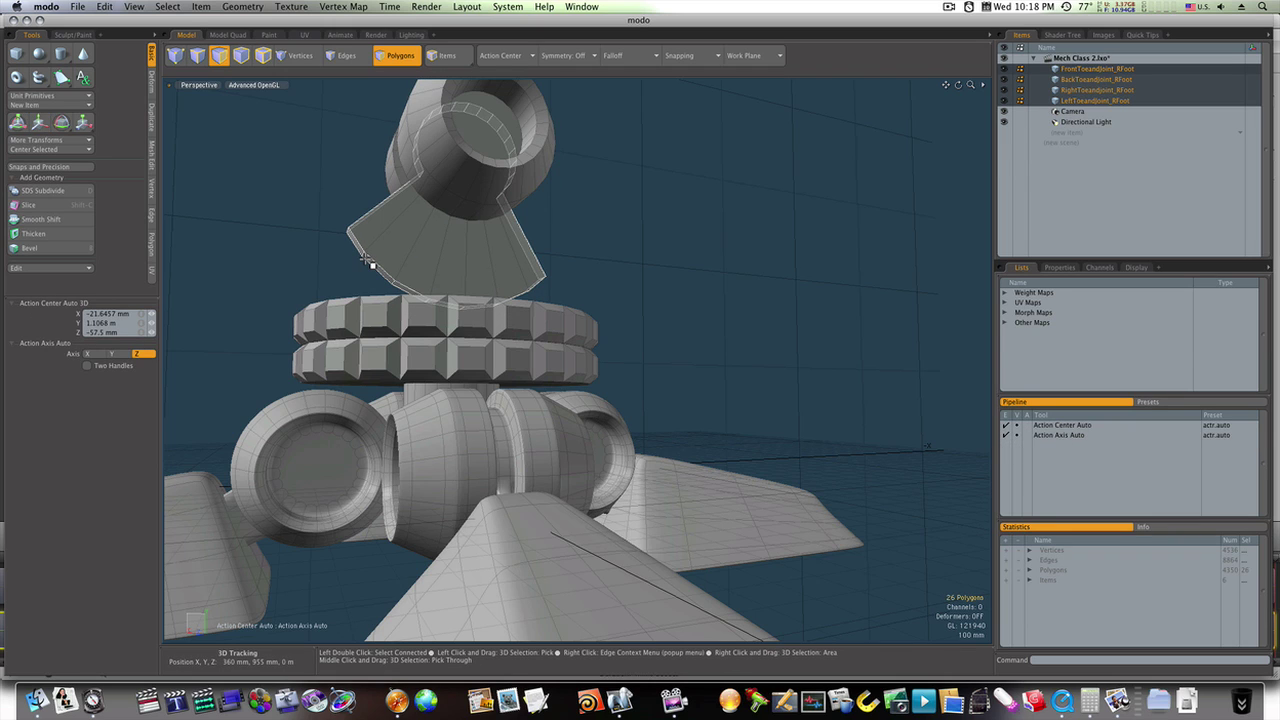
left_click(367, 256)
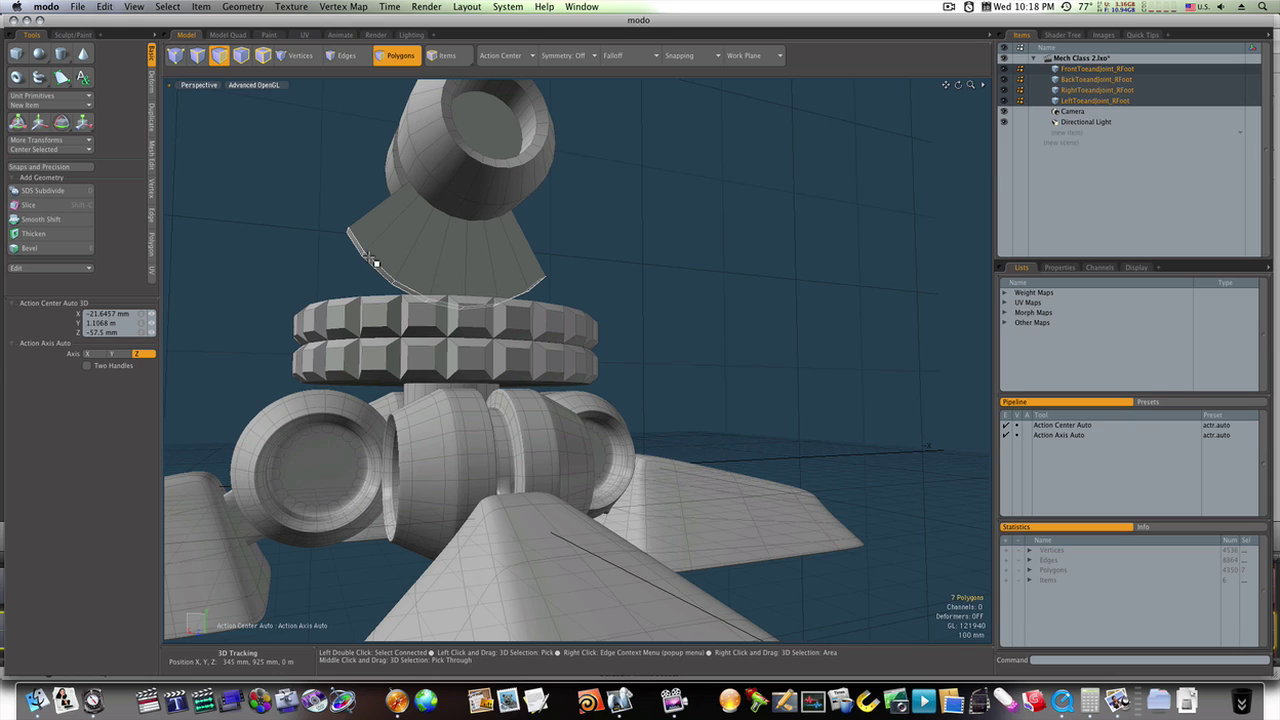
key("r")
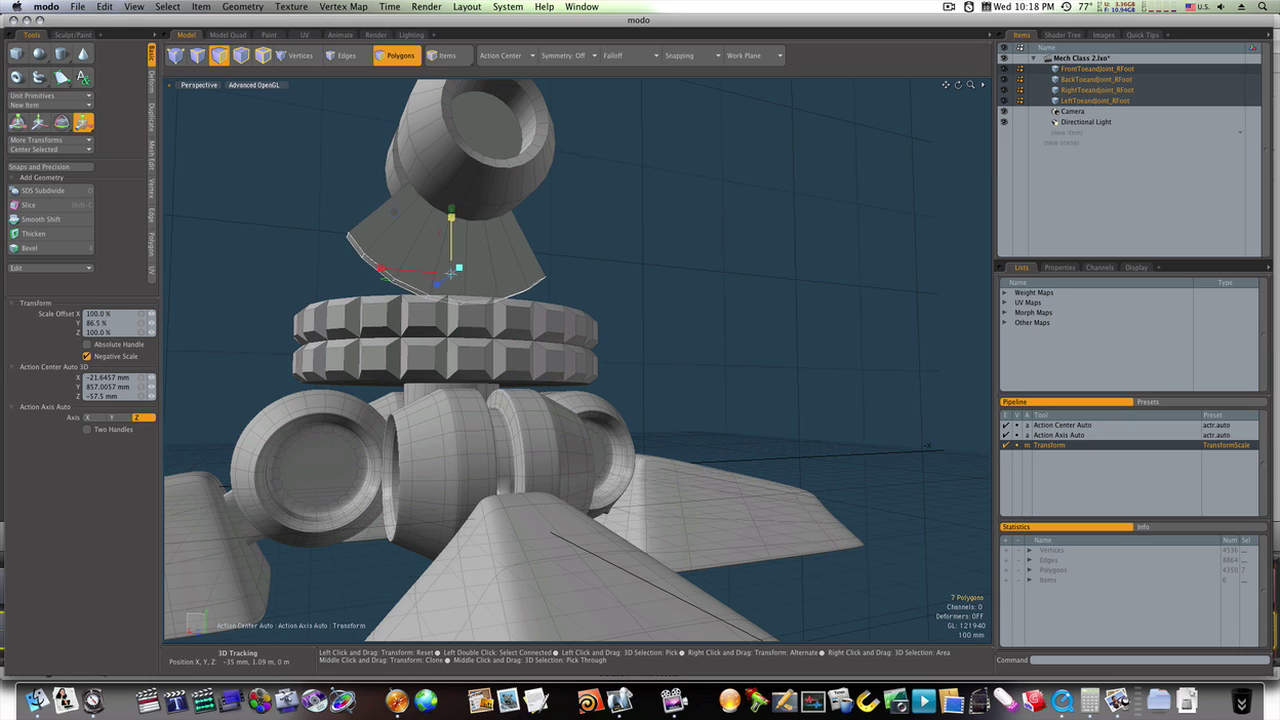
key("space")
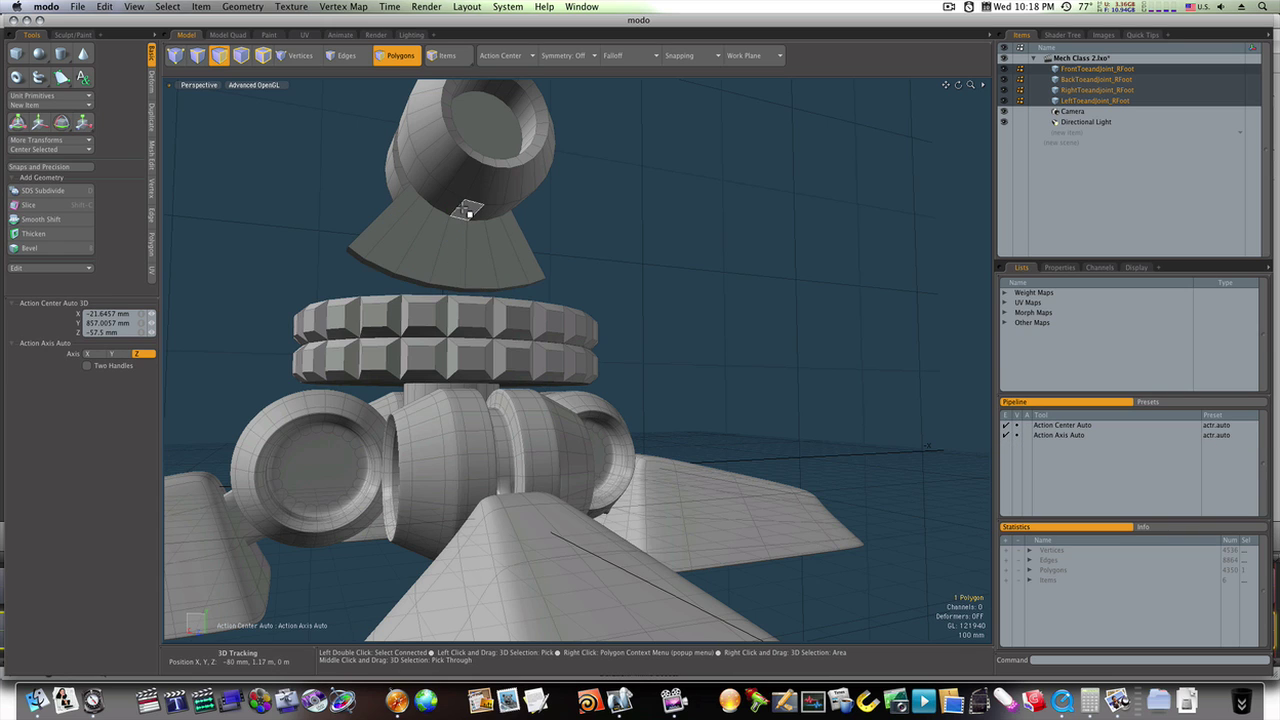
Select the whole ankle joint and move it down until its bracket sinks into the upper toothed disc.
double_click(467, 211)
key("w")
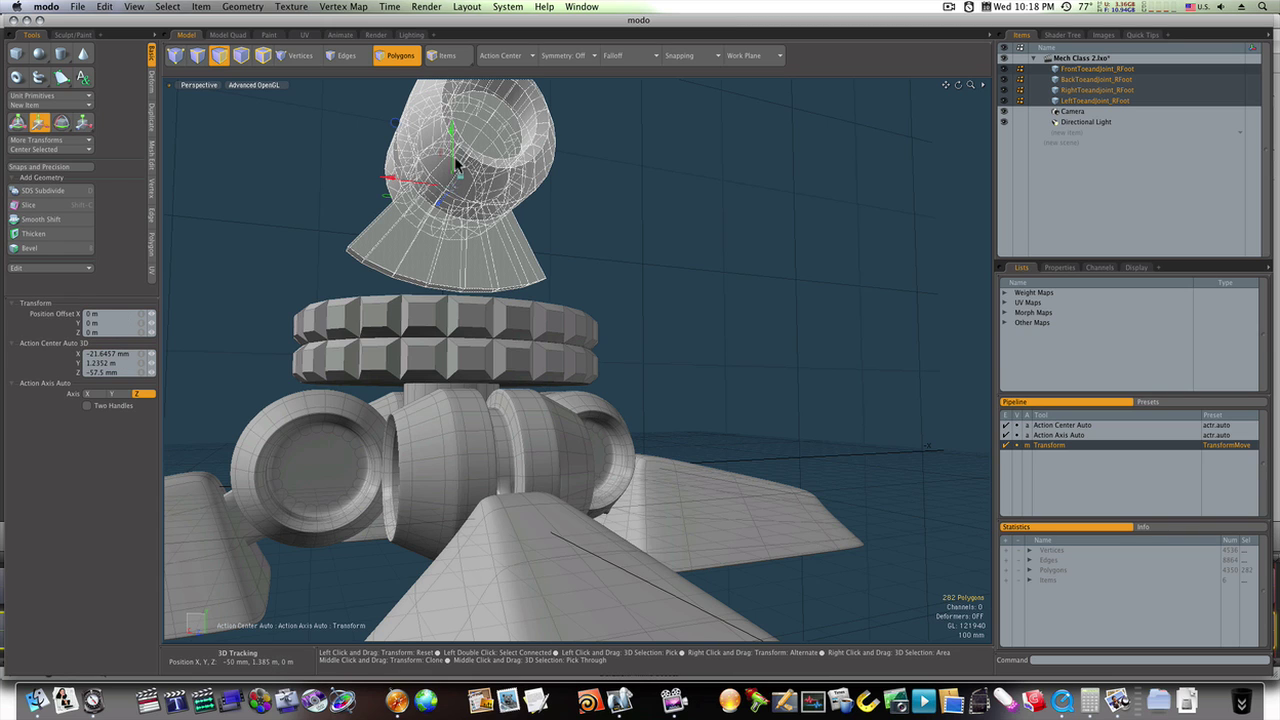
left_click_drag(454, 156, 297, 251)
key("space")
Loop slice the straight outer band of one drum half with two symmetric cuts at 13.5%.
left_click_drag(802, 275, 410, 282, "alt")
left_click_drag(486, 293, 408, 295, "alt")
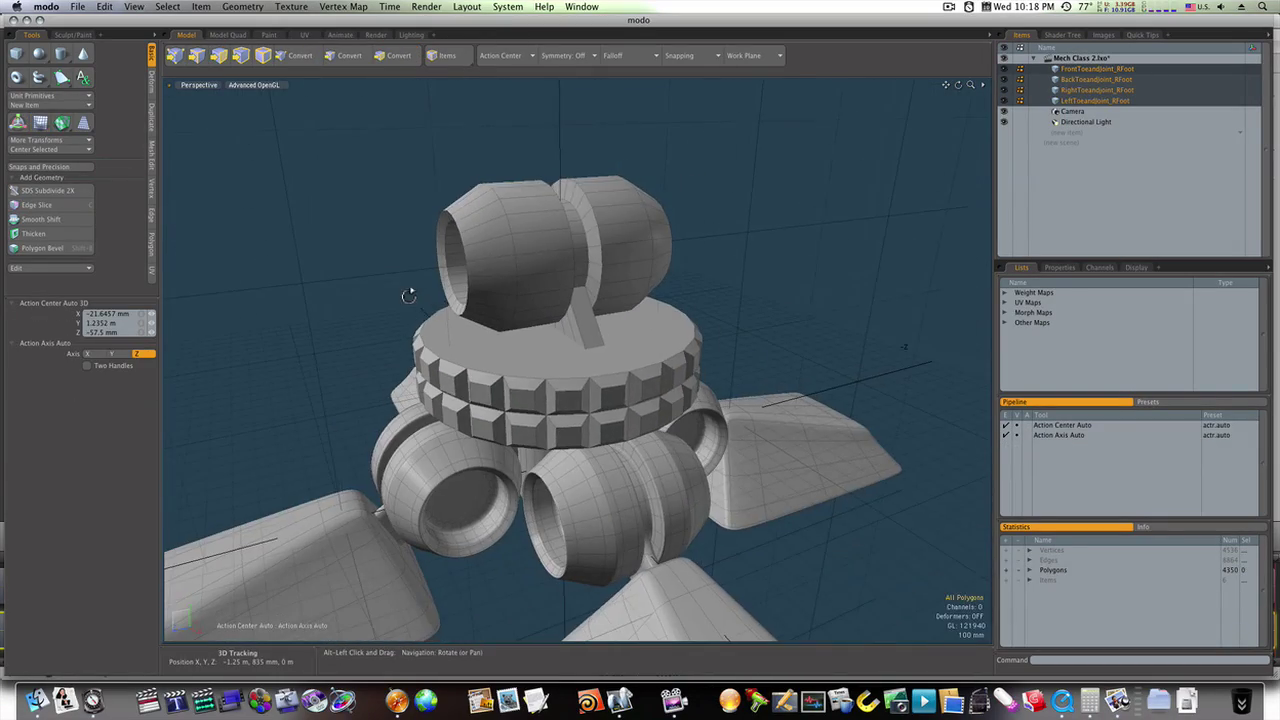
key("3")
left_click(522, 243)
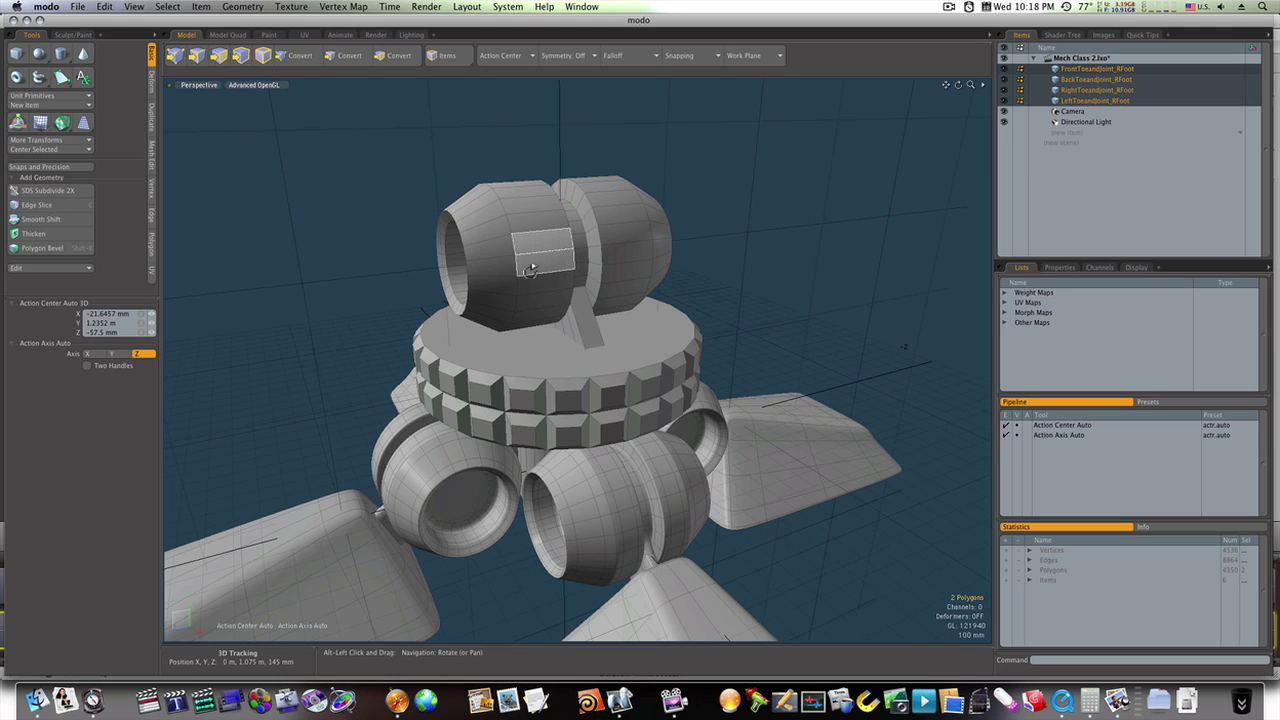
key("alt+c")
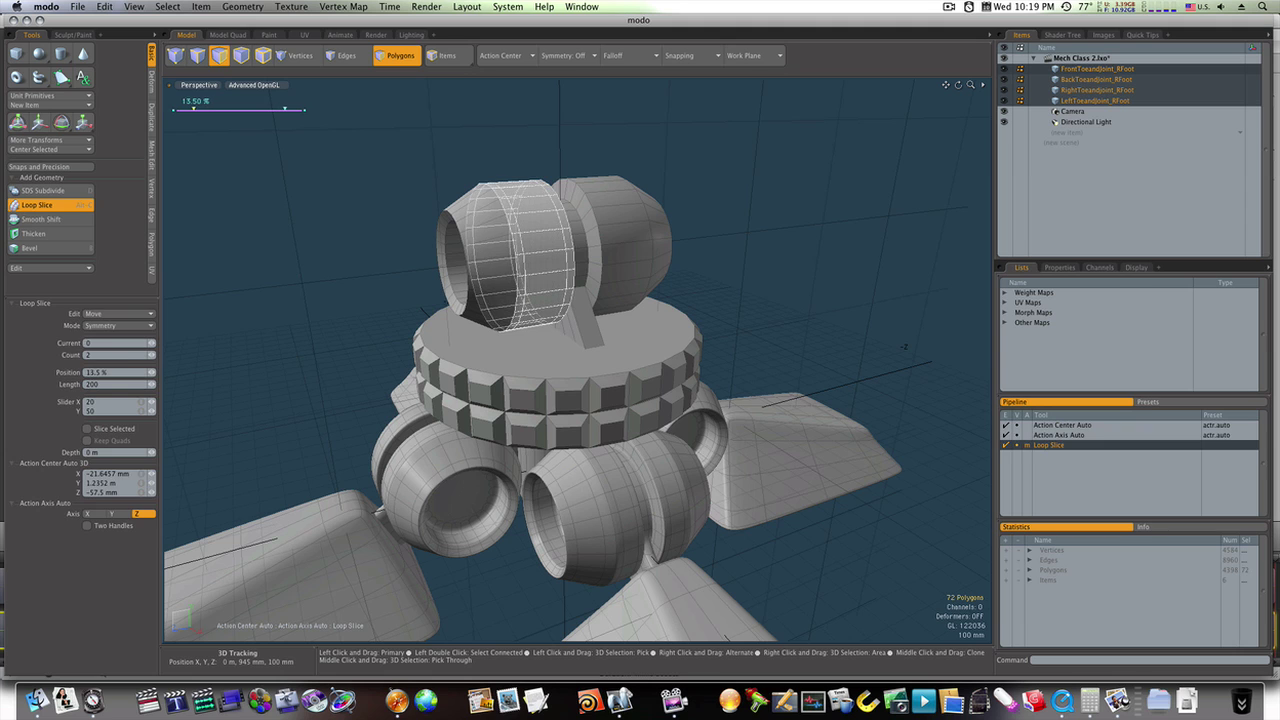
key("space")
Loop slice the same drum's tapered band and the inner wall of its recess with two symmetric cuts each, at 12.5% on the wall.
left_click(493, 282)
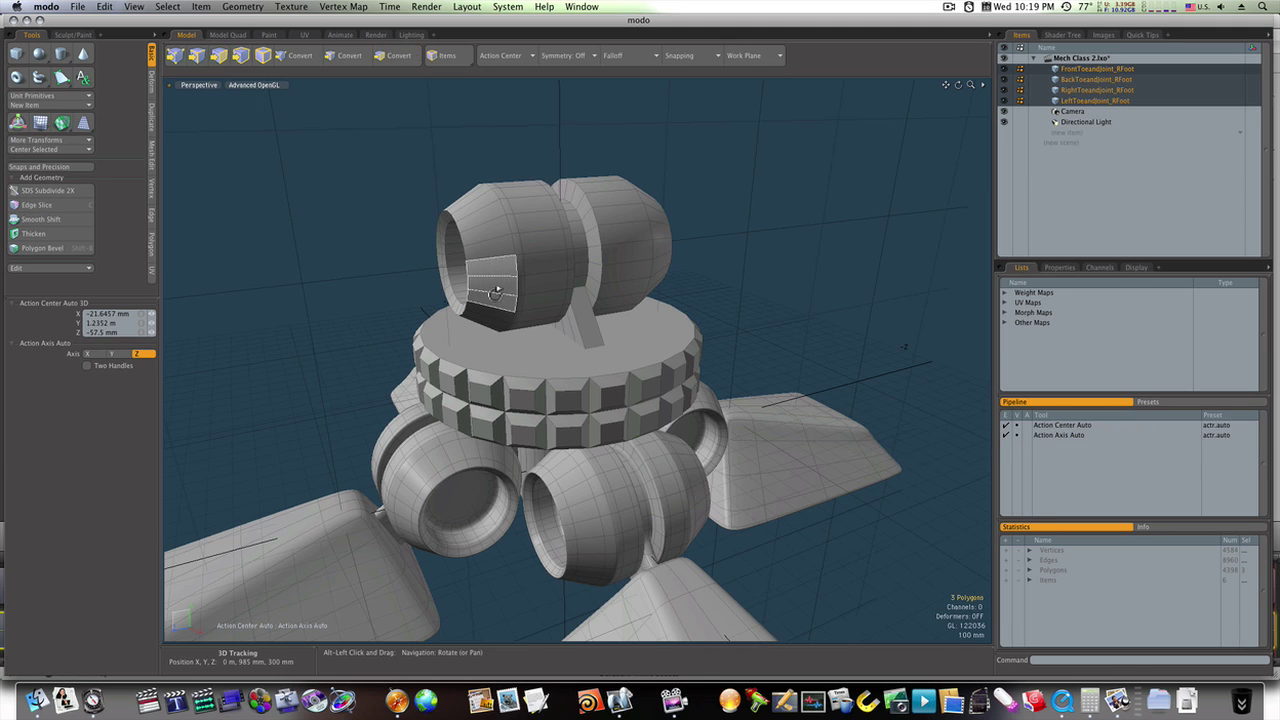
key("alt+c")
left_click(496, 298)
left_click_drag(496, 298, 525, 299, "alt")
key("space")
key("l")
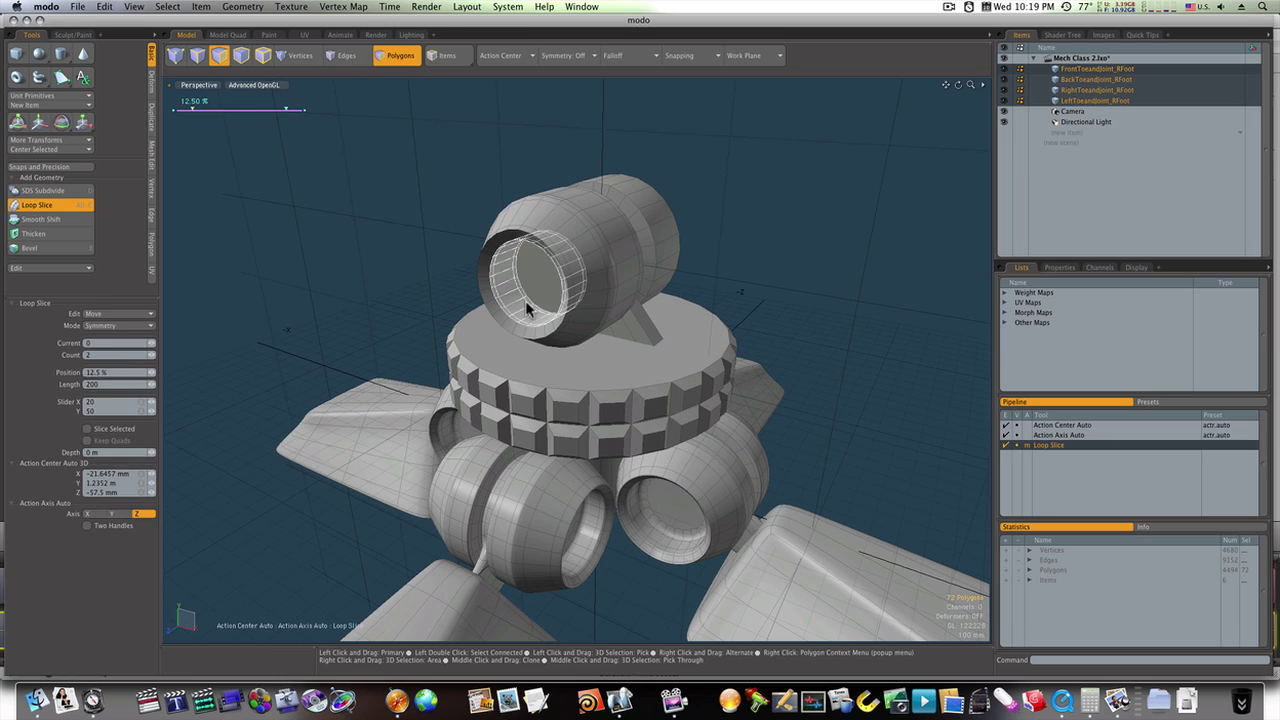
Loop slice the rim around the same drum's recess with two symmetric cuts at 12.5%.
key("alt+c")
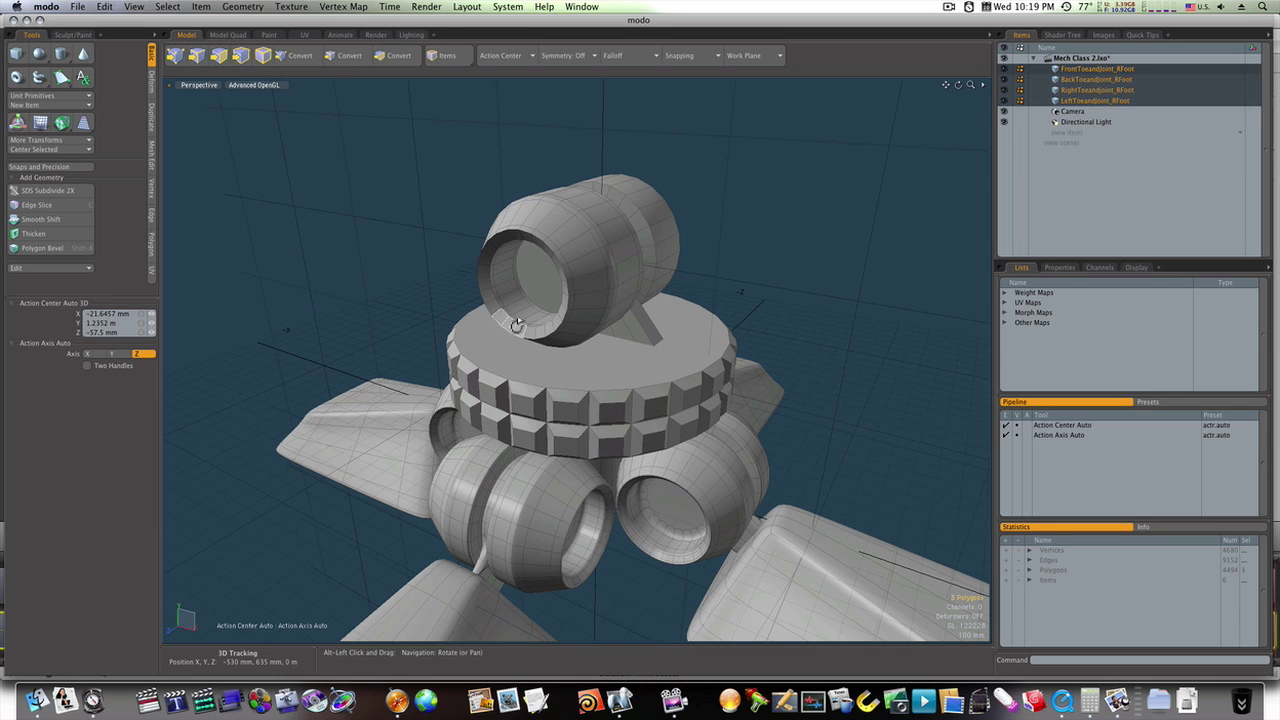
left_click_drag(620, 299, 536, 281, "alt")
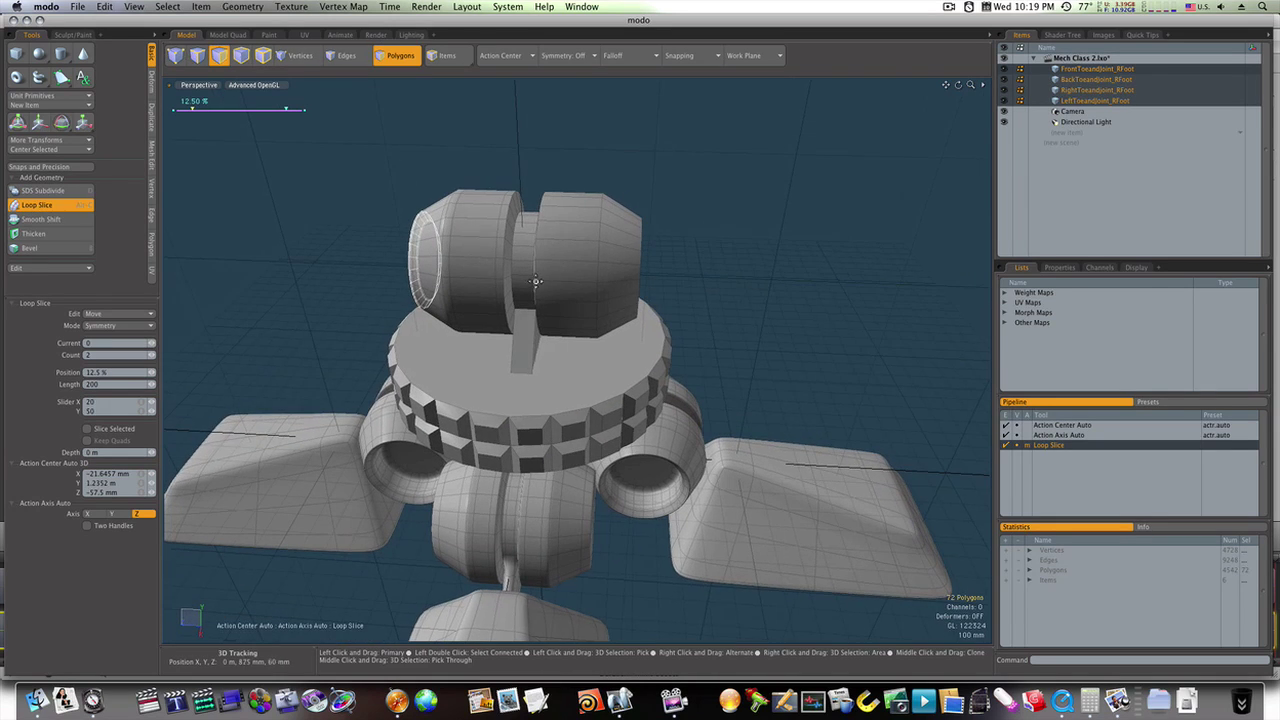
key("space")
Loop slice the straight outer band of the opposite drum half with two symmetric cuts.
left_click_drag(595, 238, 595, 272)
key("l")
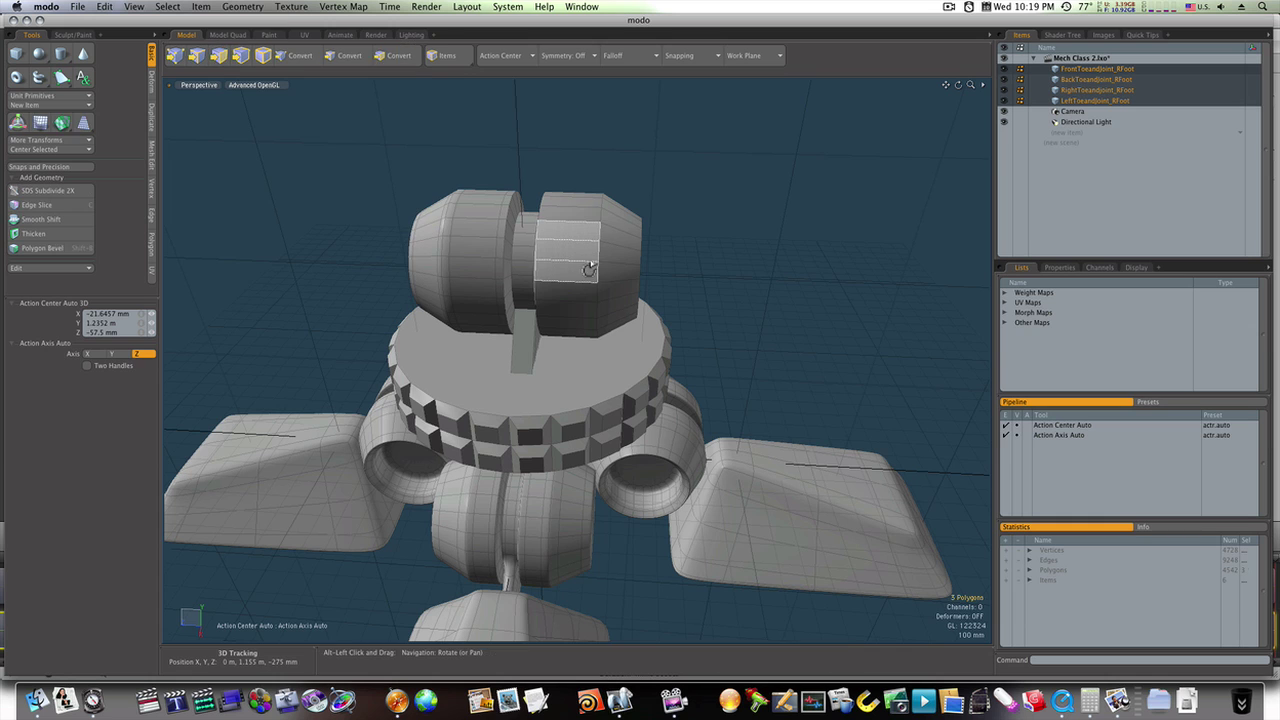
key("alt+c")
Try a symmetric loop slice at 13% on the opposite drum's tapered band.
left_click(624, 272)
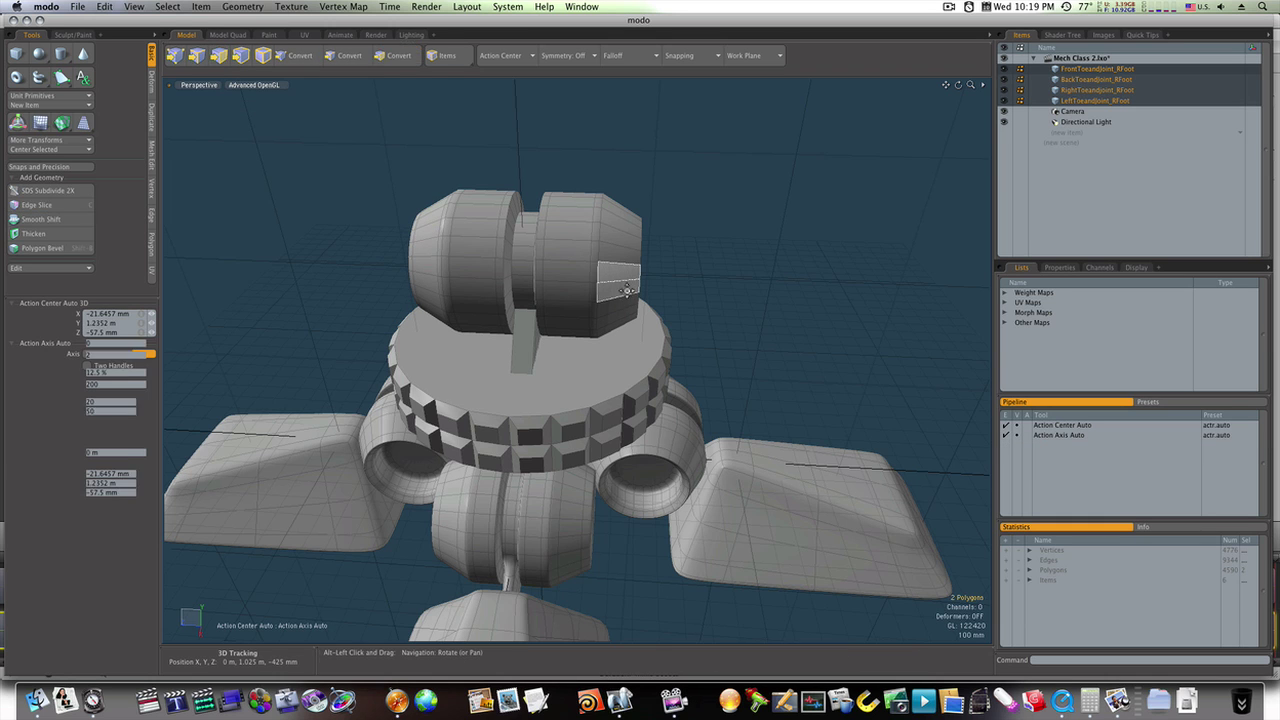
key("l")
left_click_drag(658, 287, 601, 263, "alt")
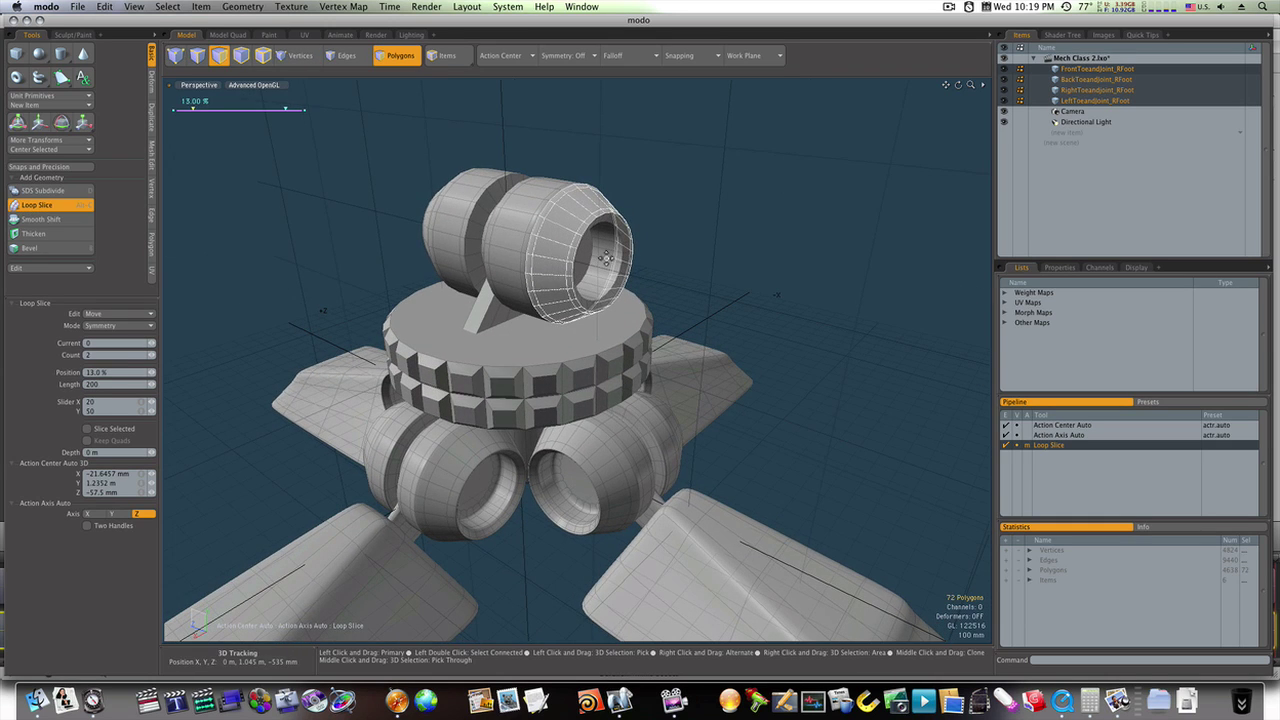
key("space")
key("super+z")
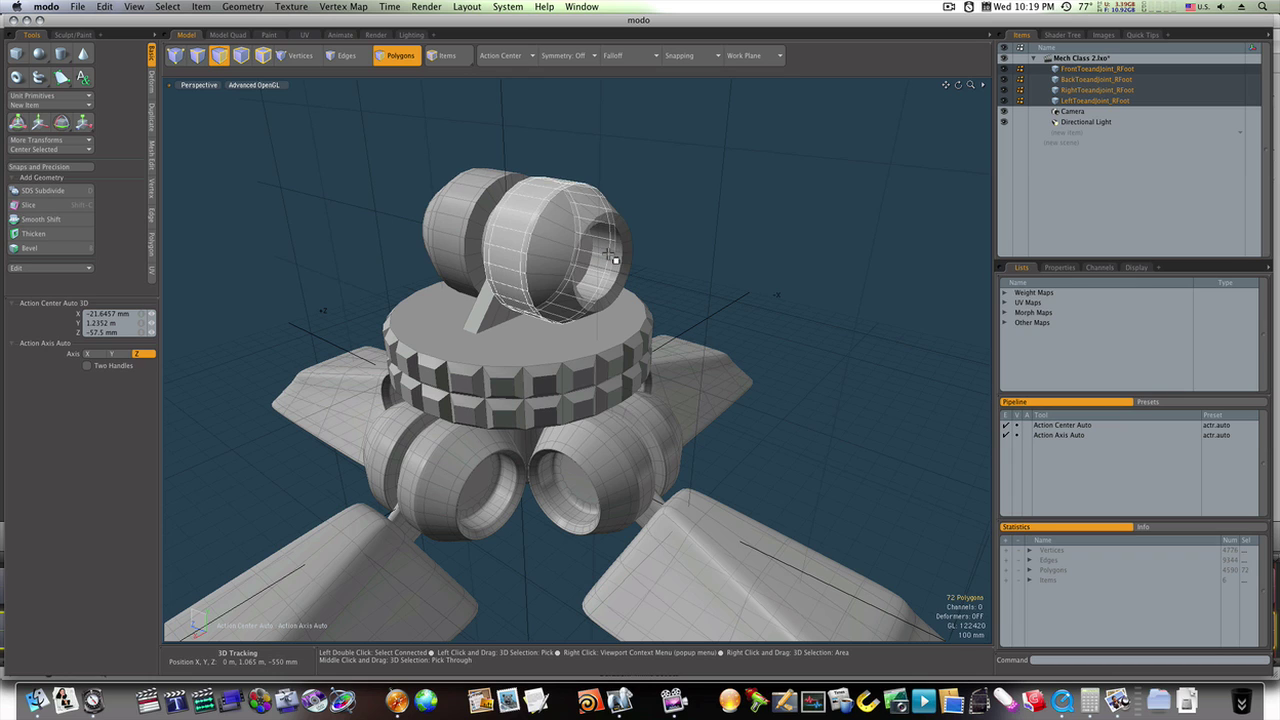
Loop slice the opposite drum's tapered band again with two symmetric cuts.
mouse_move(534, 236)
left_mouse_down()
mouse_move(541, 313)
mouse_move(551, 288)
mouse_move(659, 290)
left_mouse_up()
key("alt+c")
left_click(594, 271)
key("space")
Loop slice the rim and the recess wall of the opposite drum with two symmetric cuts each, and clear the selection.
key("alt+c")
left_click(606, 287)
key("space")
key("alt+c")
left_click(616, 301)
key("space")
left_click(655, 291)
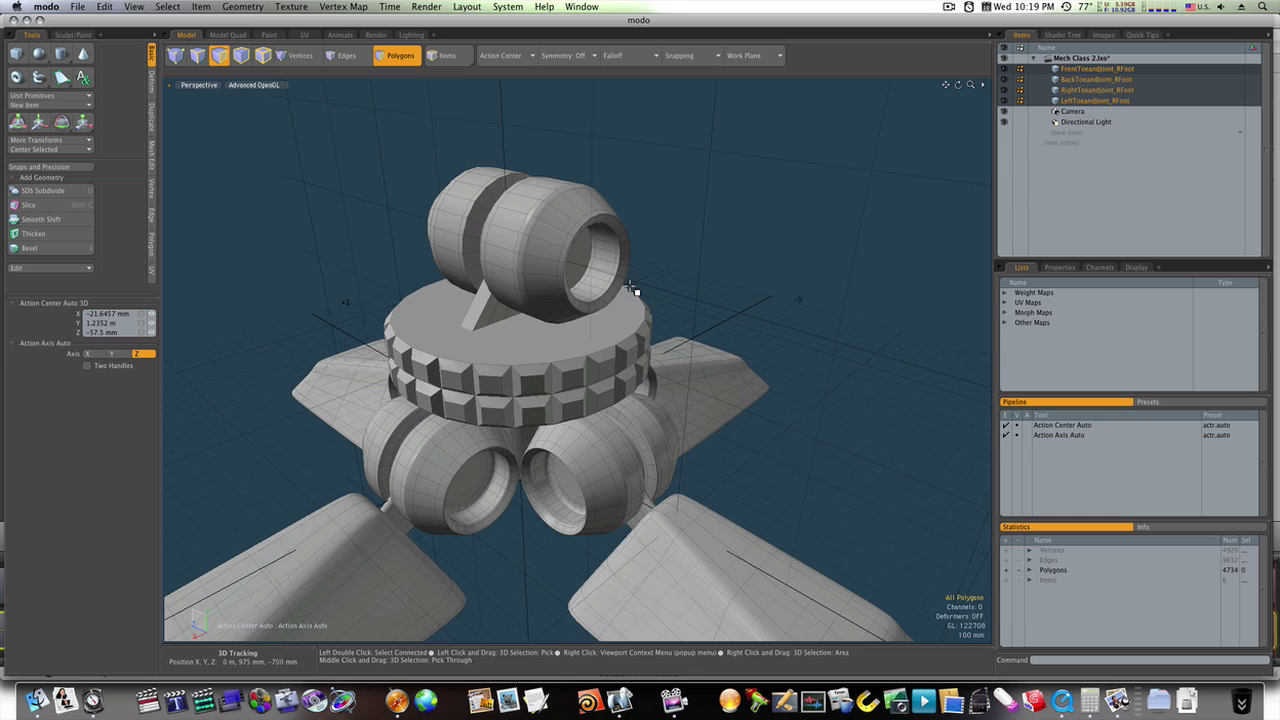
Preview the ankle joint with subdivision smoothing, and toggle subdivision across all polygons of the foot.
left_click_drag(788, 272, 894, 309, "alt")
key("3")
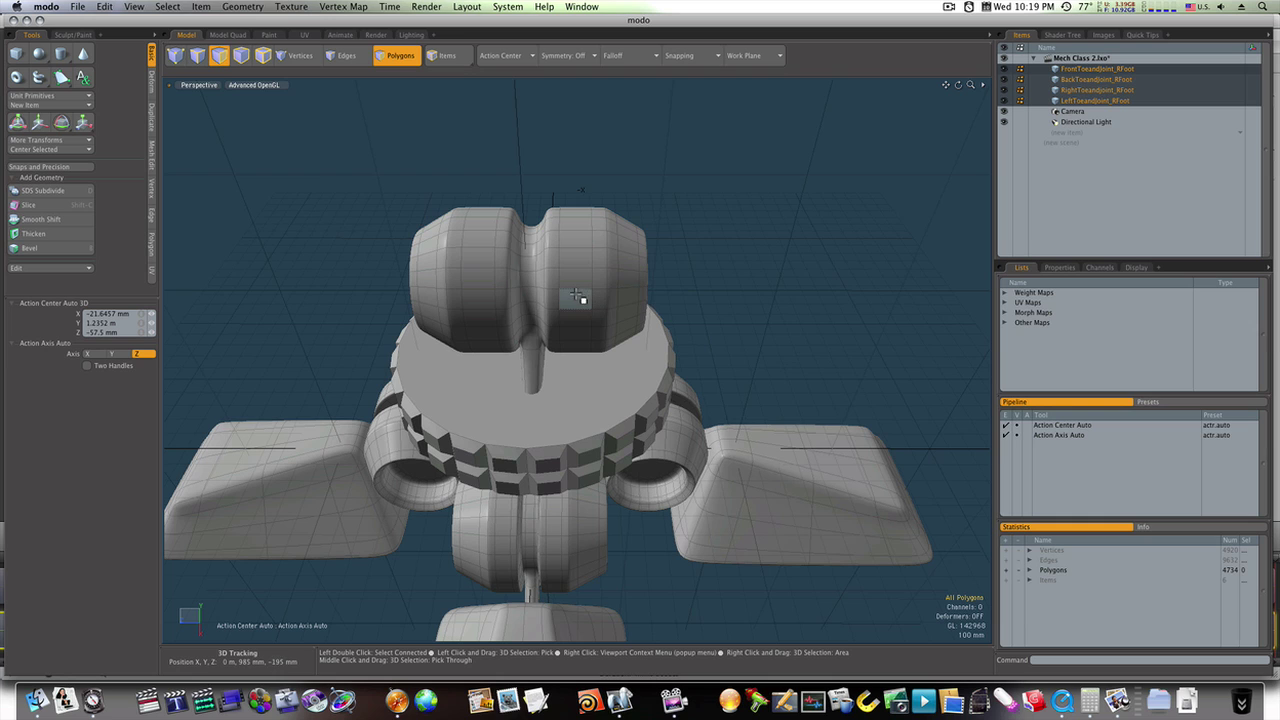
key("Tab")
Loop slice the narrow band running around the inner core and bracket with two symmetric cuts.
scroll(563, 280, "up", 3)
left_click_drag(519, 280, 514, 291)
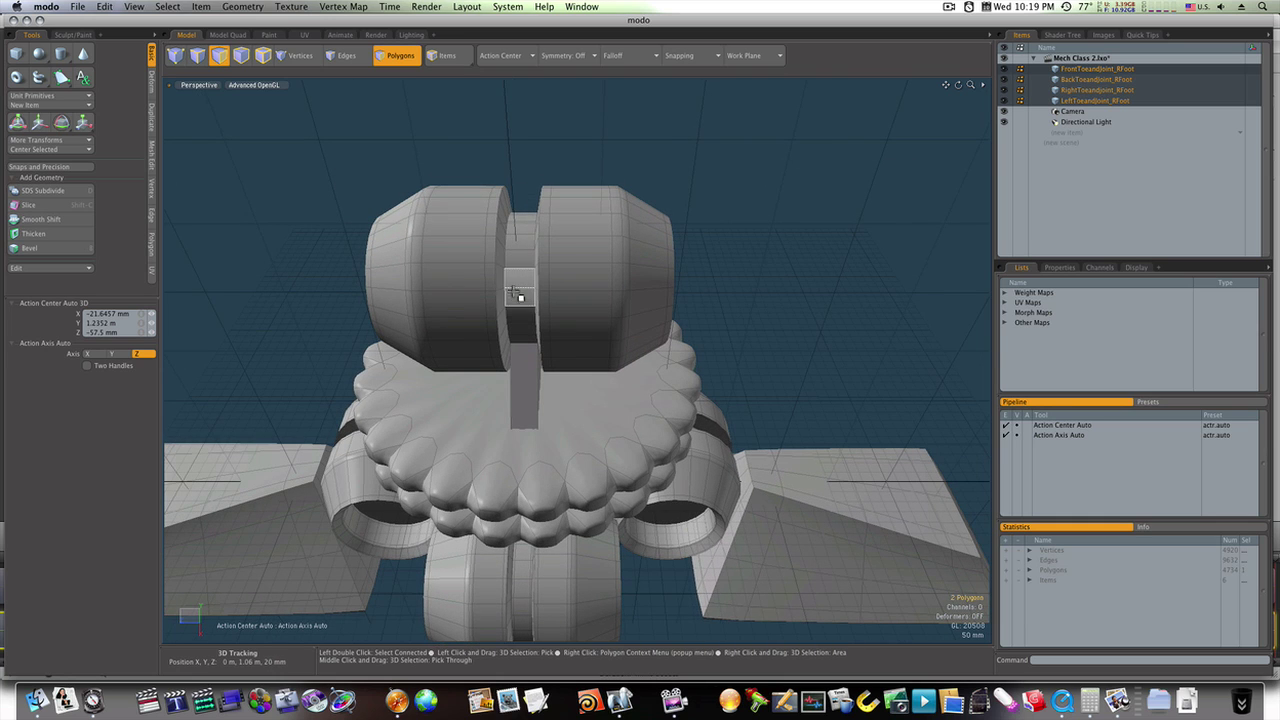
key("alt+c")
left_click(514, 299)
key("space")
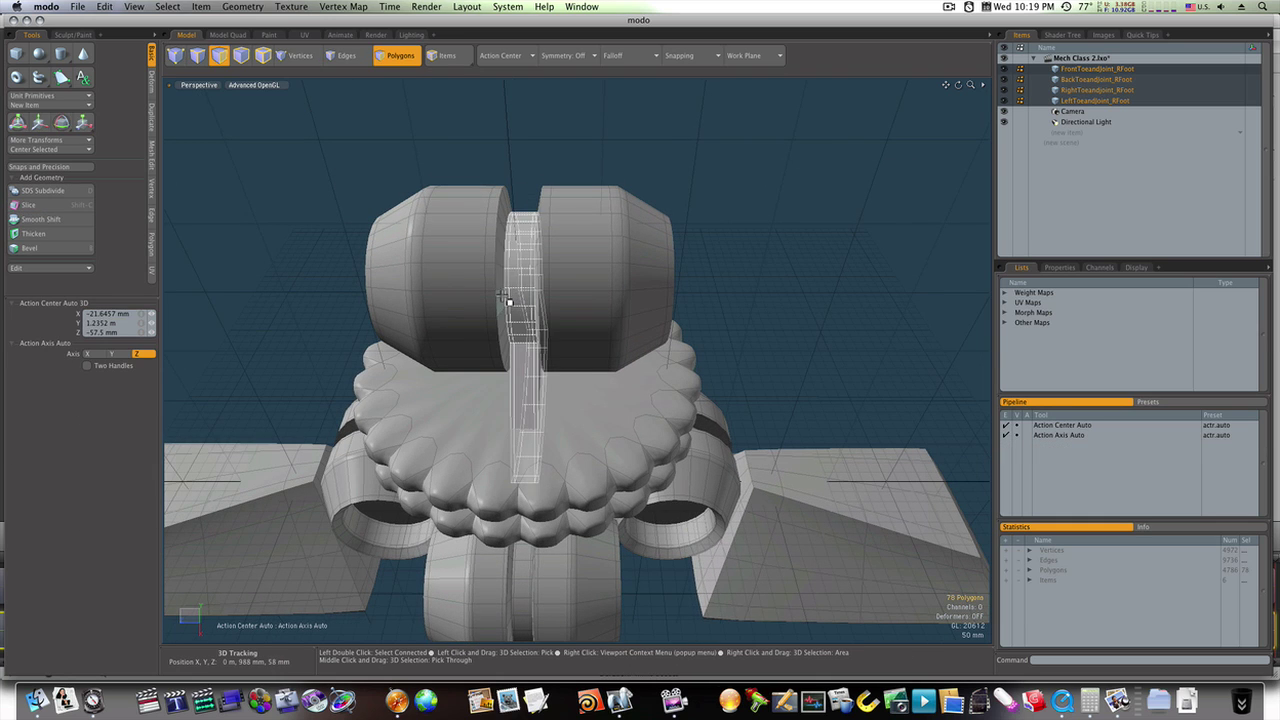
Loop slice the ring-shaped faces on both sides of the joint's central groove with two symmetric cuts, using 13% on the first.
left_click(511, 318)
key("alt+c")
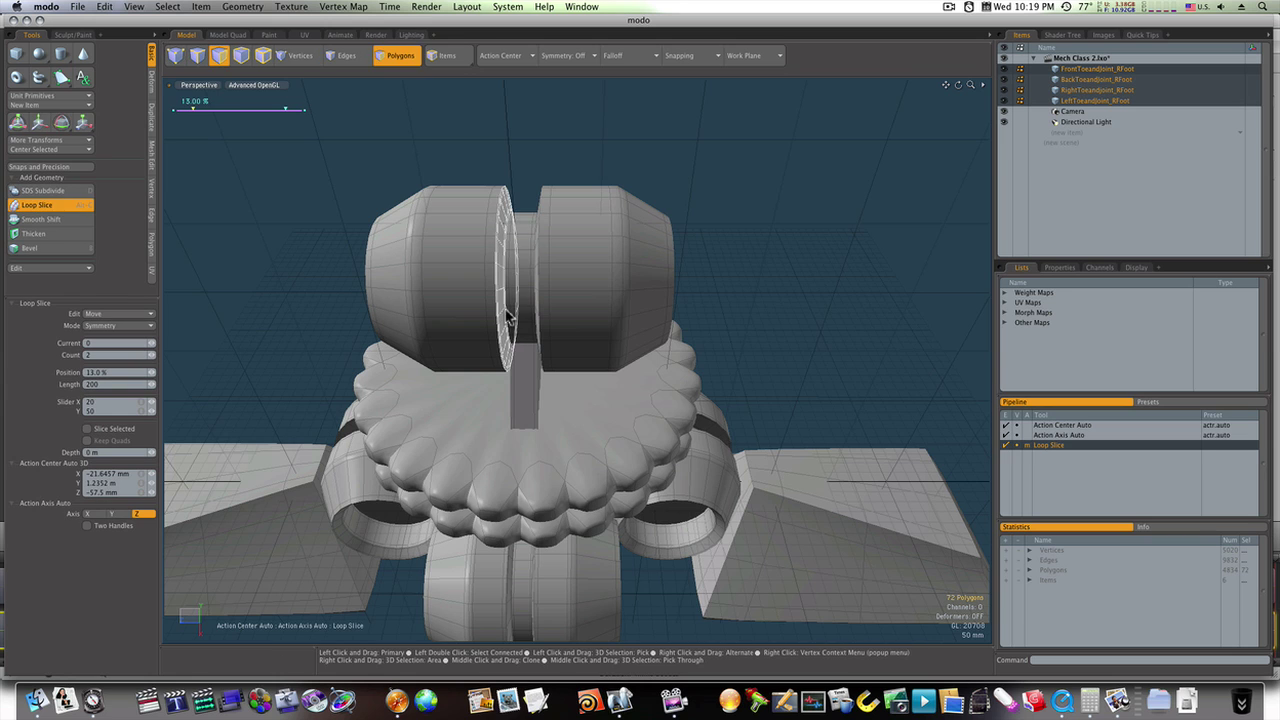
left_click_drag(507, 307, 560, 302, "alt")
key("space")
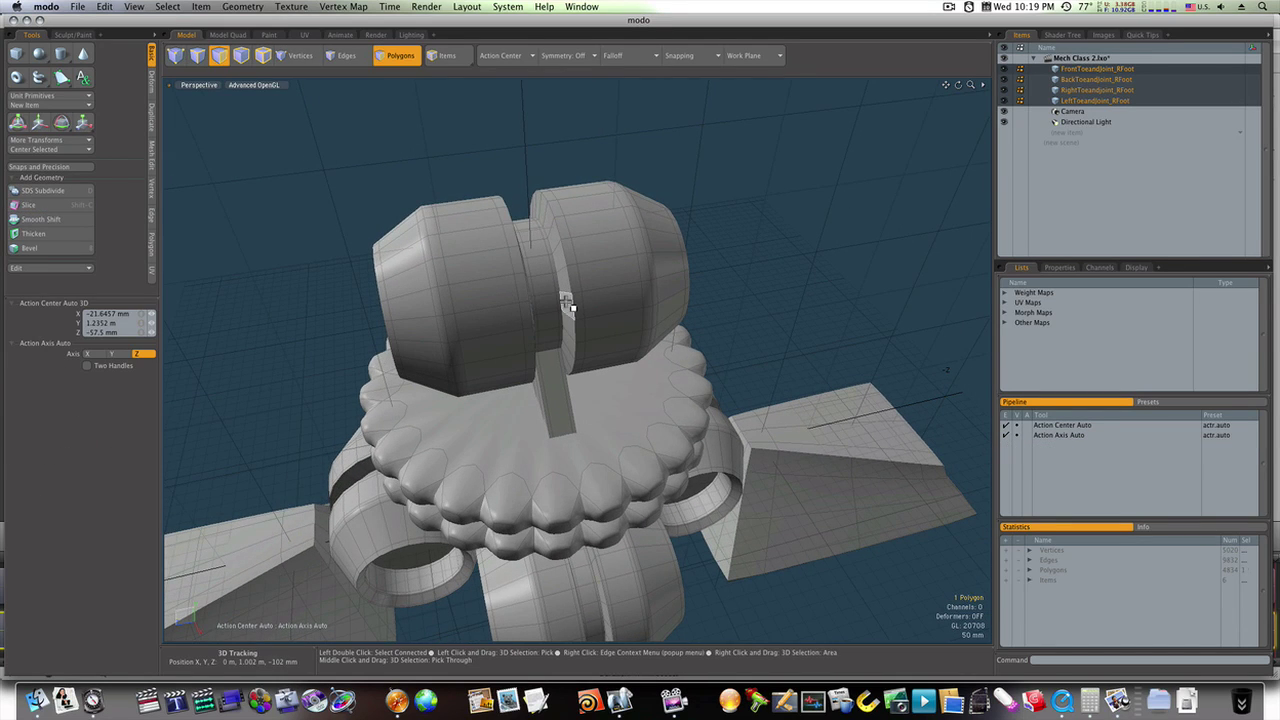
key("alt+c")
key("space")
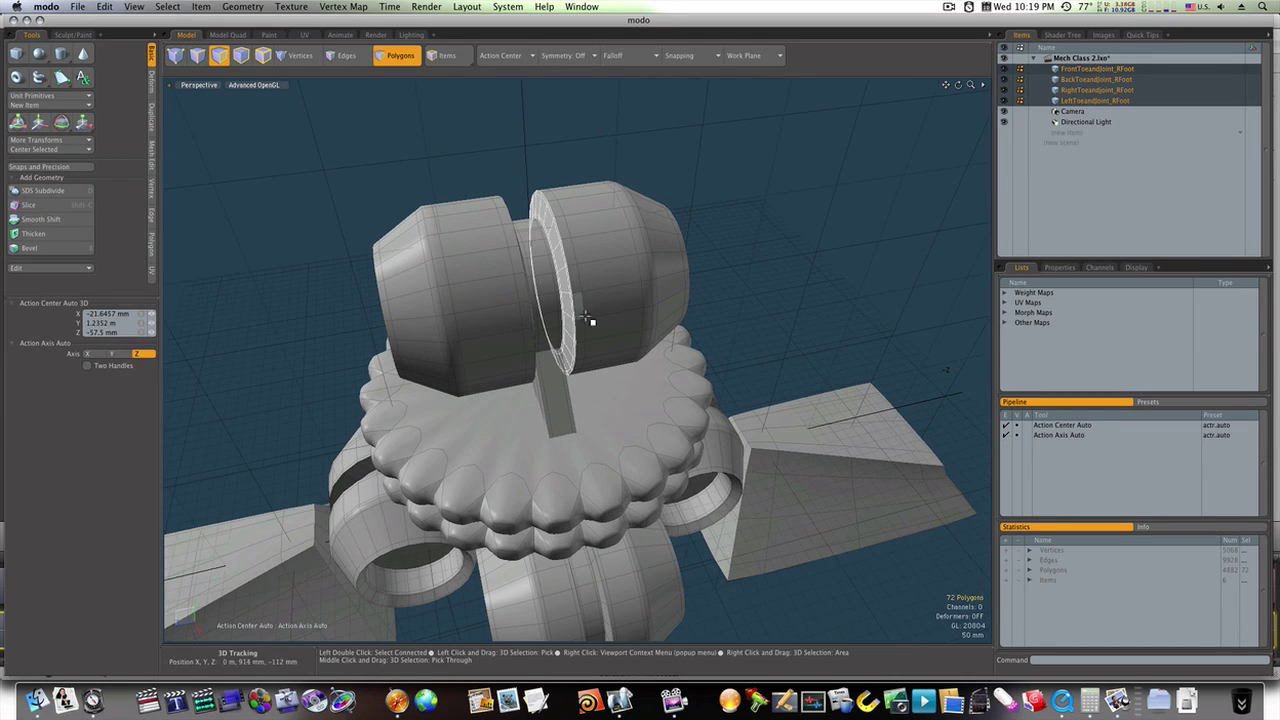
Select the entire ankle joint, convert it to a subdivision surface, and clear the selection.
double_click(595, 297)
key("Tab")
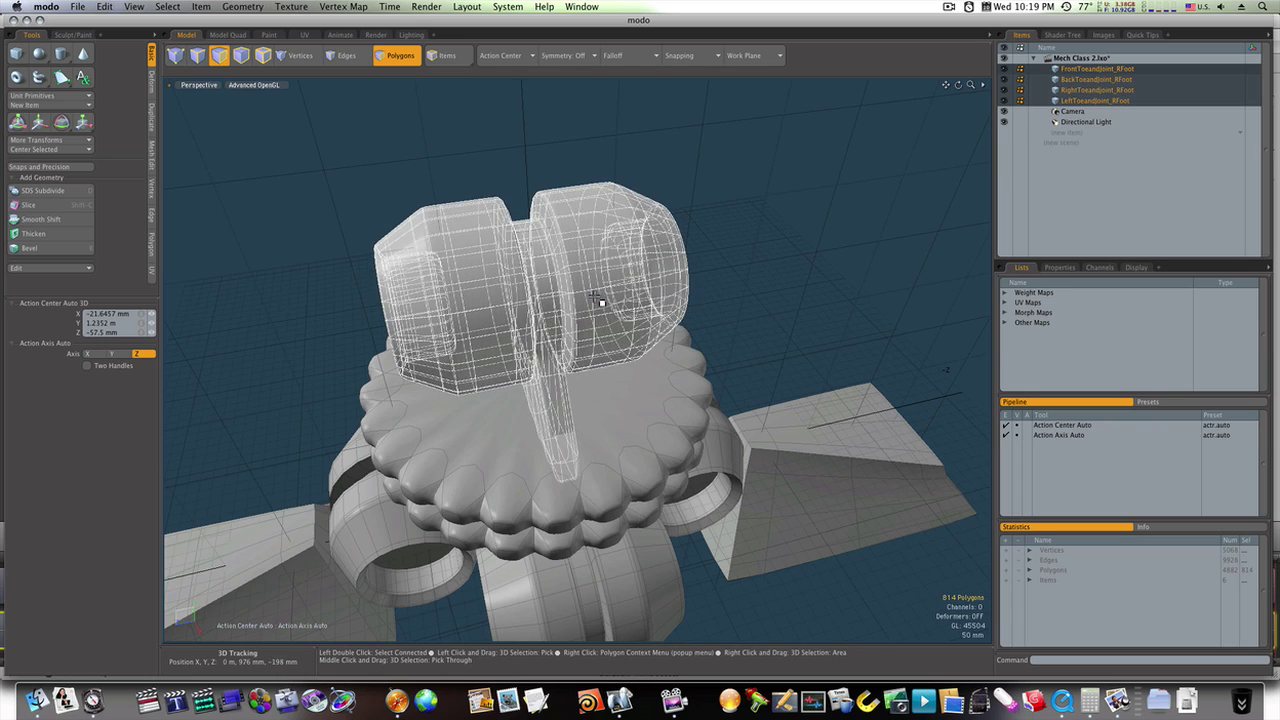
left_click(713, 280)
left_click_drag(713, 280, 578, 280, "alt")
scroll(570, 288, "down", 3)
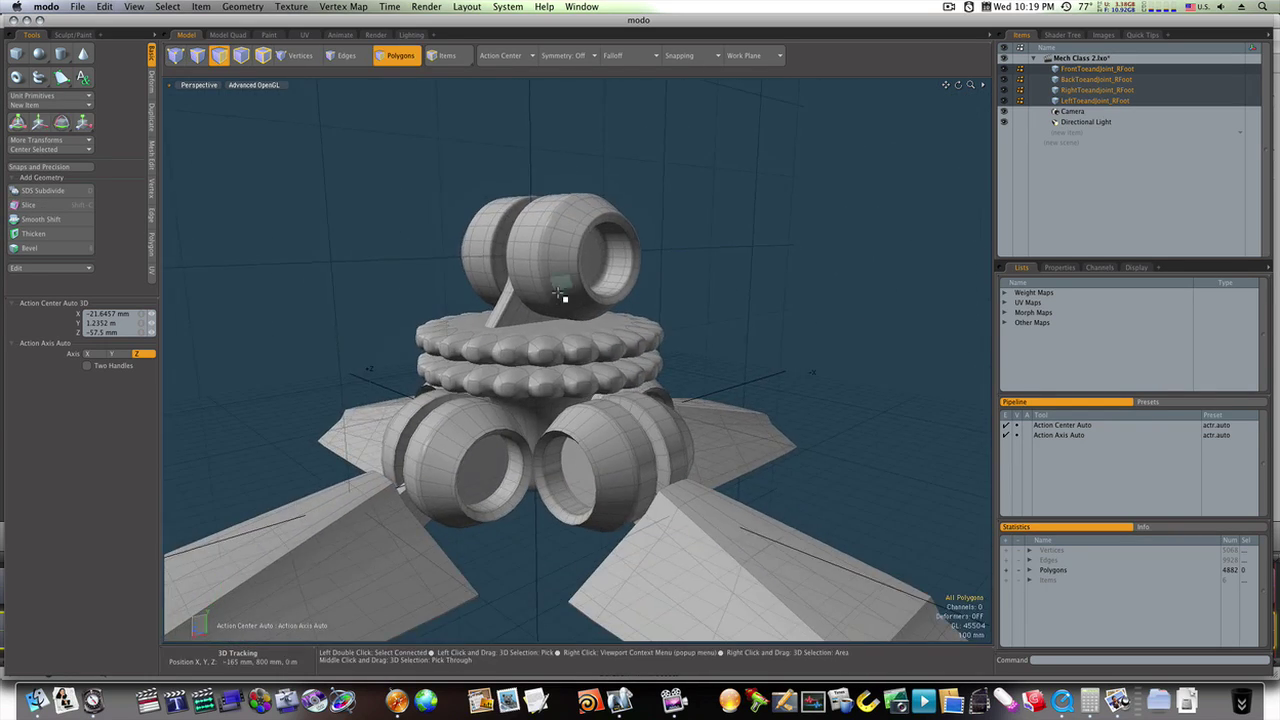
Select the upper and lower toothed discs, turn off their subdivision smoothing, and clear the selection.
double_click(570, 356)
key("Tab")
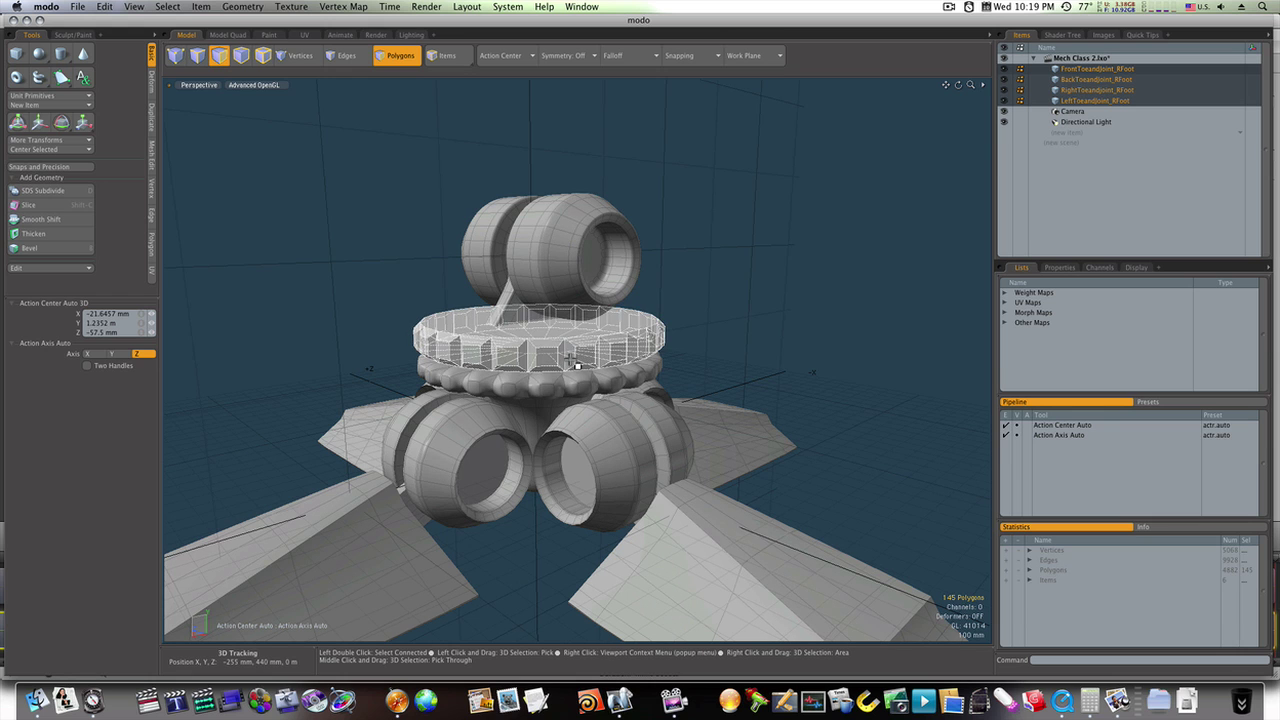
double_click(579, 382)
key("Tab")
left_click(783, 339)
left_click_drag(730, 362, 660, 352, "alt")
left_click_drag(660, 352, 625, 362, "ctrl+alt")
mouse_move(625, 362)
left_mouse_down("alt+shift")
mouse_move(662, 357)
mouse_move(568, 363)
mouse_move(629, 360)
left_mouse_up("alt+shift")
left_click(951, 10)
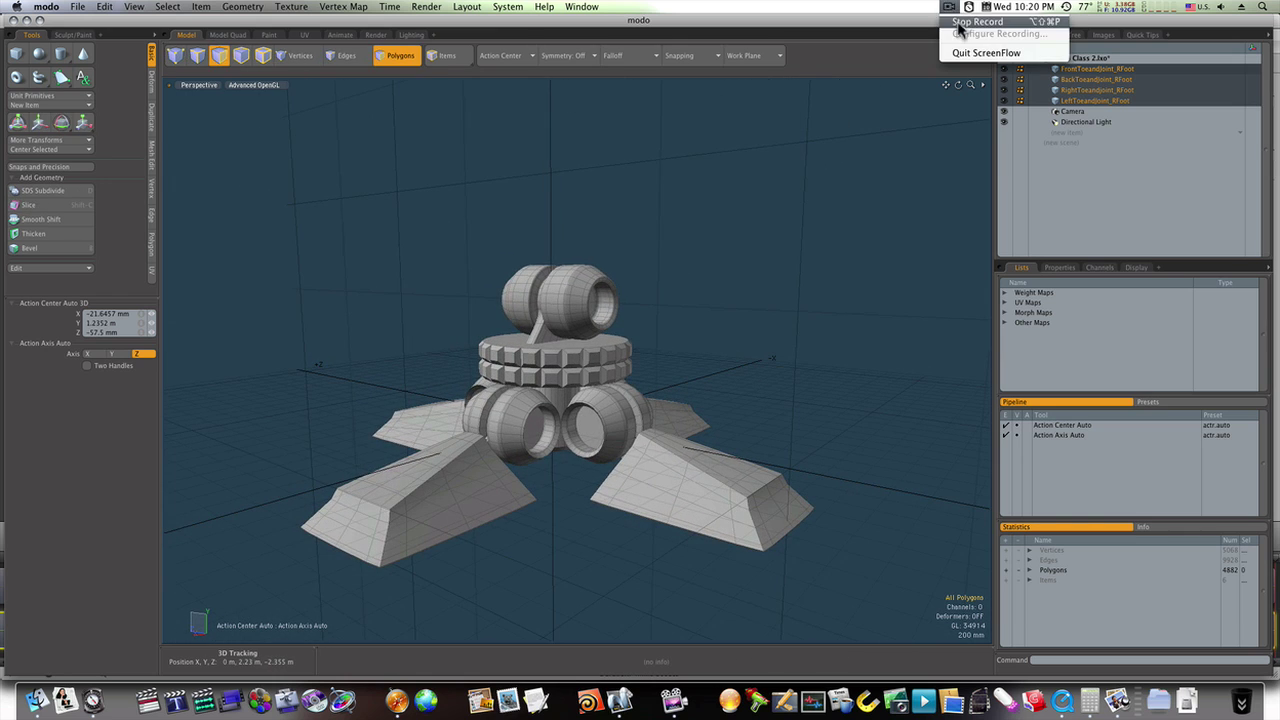